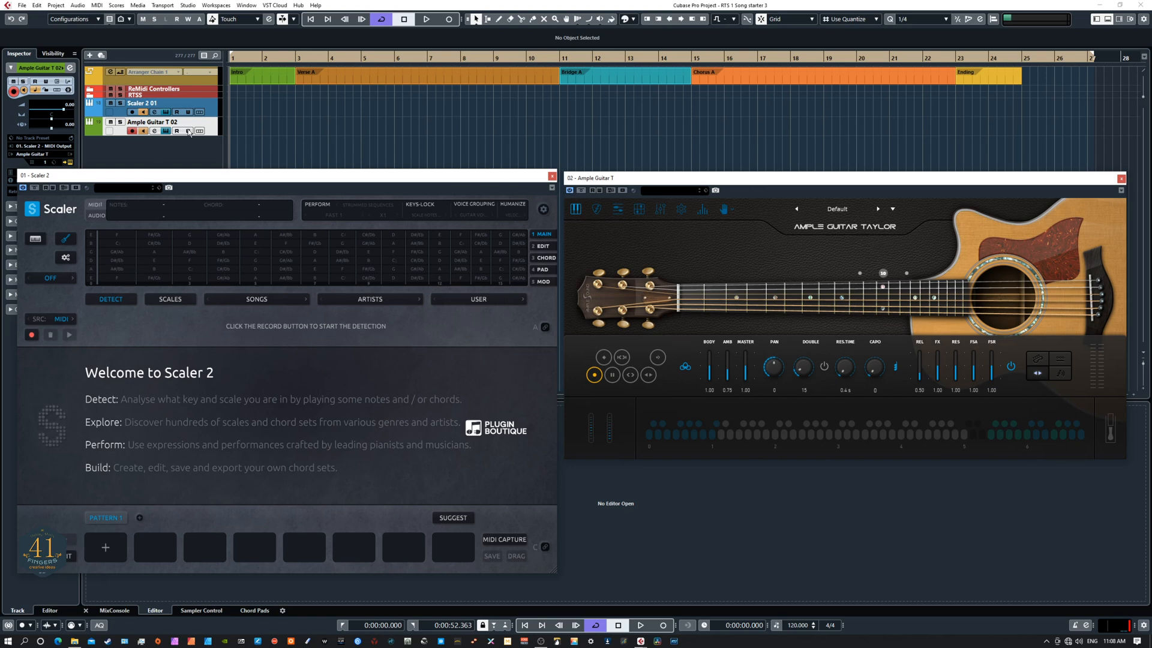
Step: Select the Ample Guitar T 02 track and keep Scaler 2's internal instrument sound set to OFF
{"action": "left_click", "coordinate": [212, 106]}
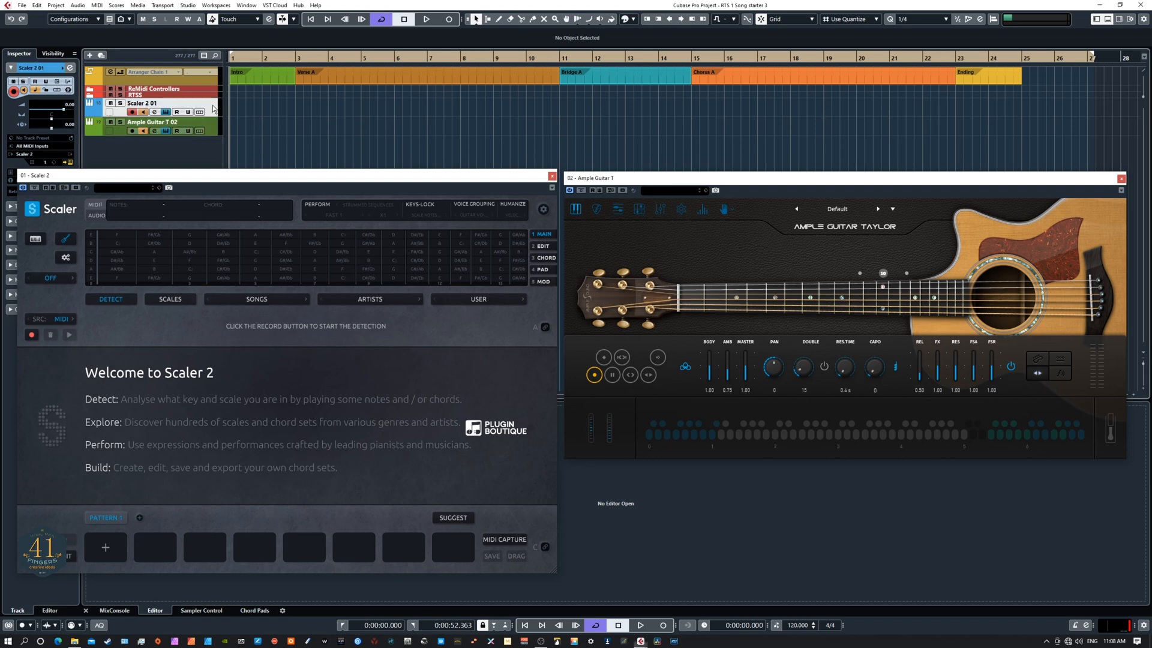
{"action": "left_click", "coordinate": [209, 124]}
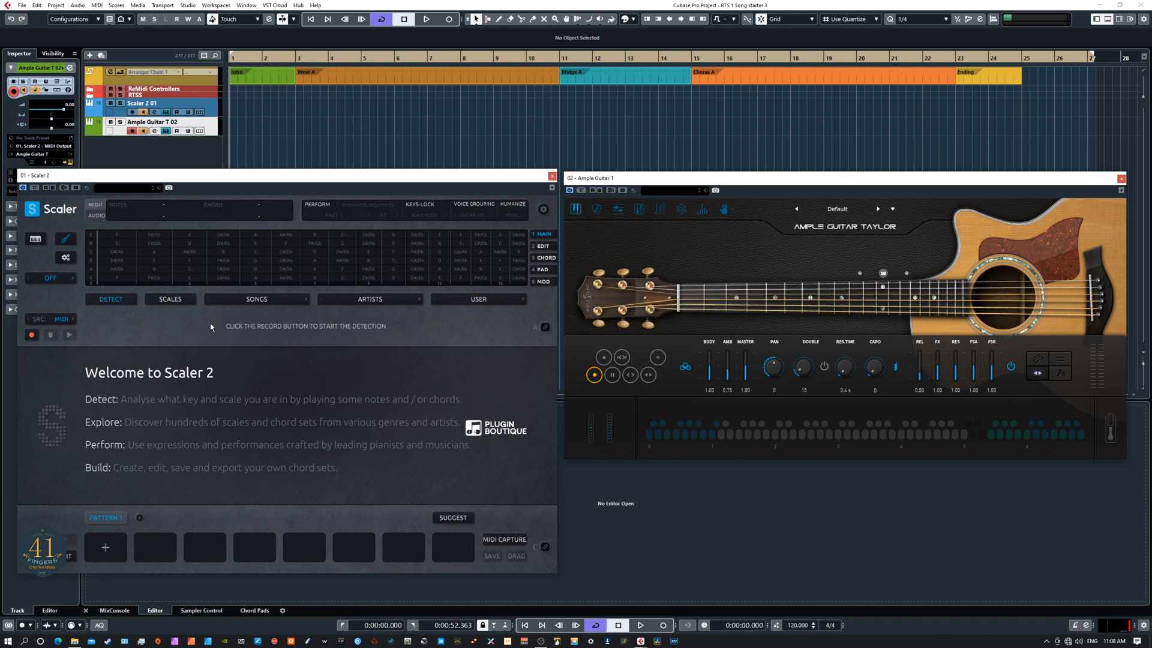
{"action": "left_click", "coordinate": [50, 278]}
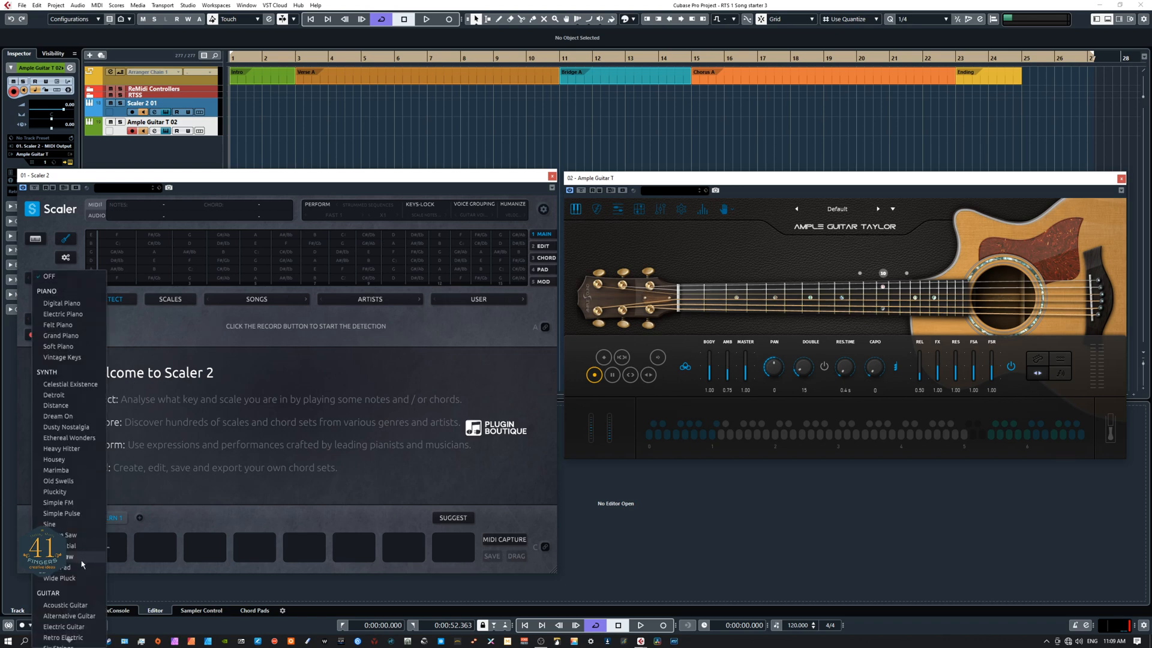
{"action": "scroll", "coordinate": [72, 480], "scroll_direction": "down", "scroll_amount": 5}
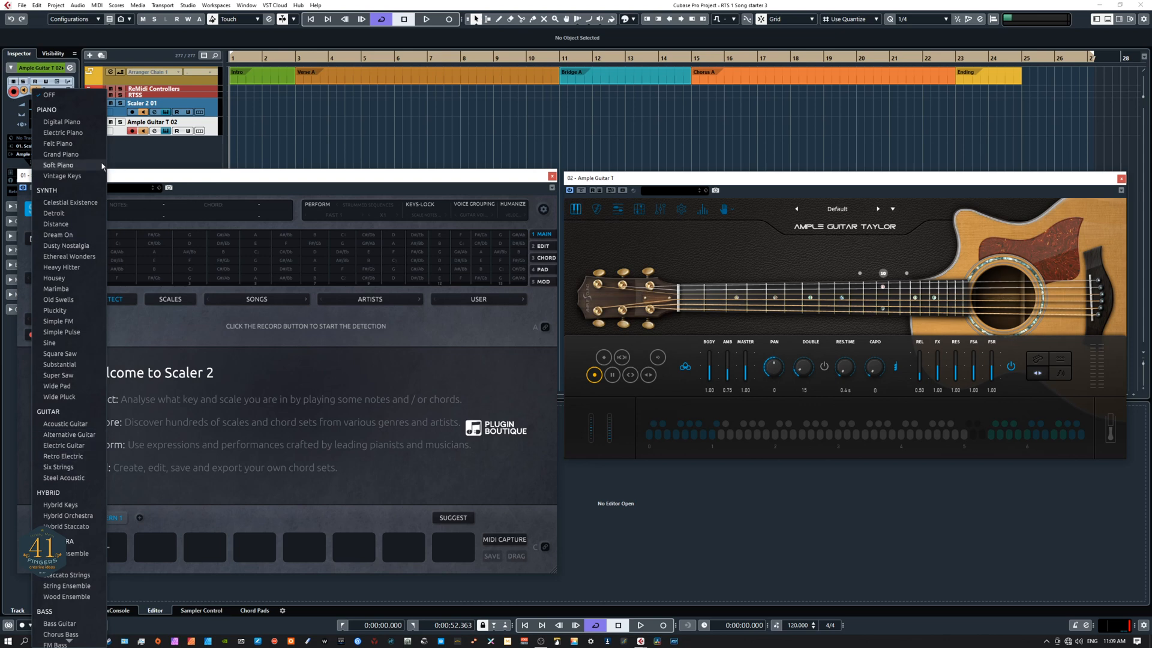
{"action": "left_click", "coordinate": [51, 96]}
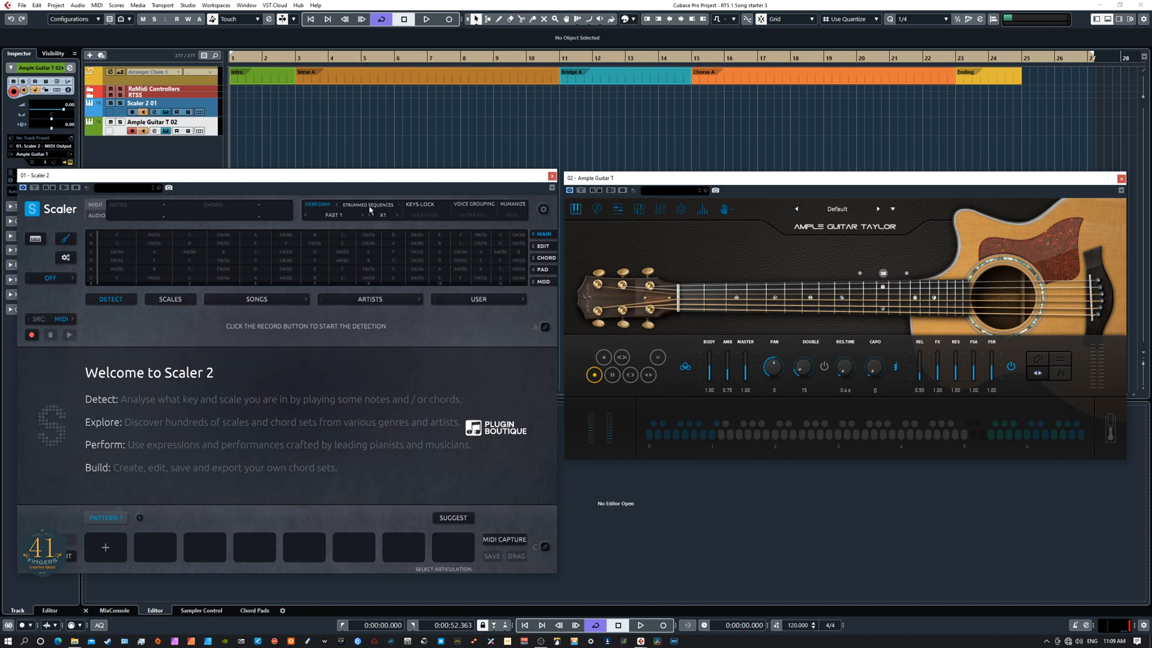
Step: Configure Scaler 2's playback options with Guitar Voicing grouping, Humanize and Keys-Lock enabled, and Perform disabled
{"action": "left_click", "coordinate": [469, 215]}
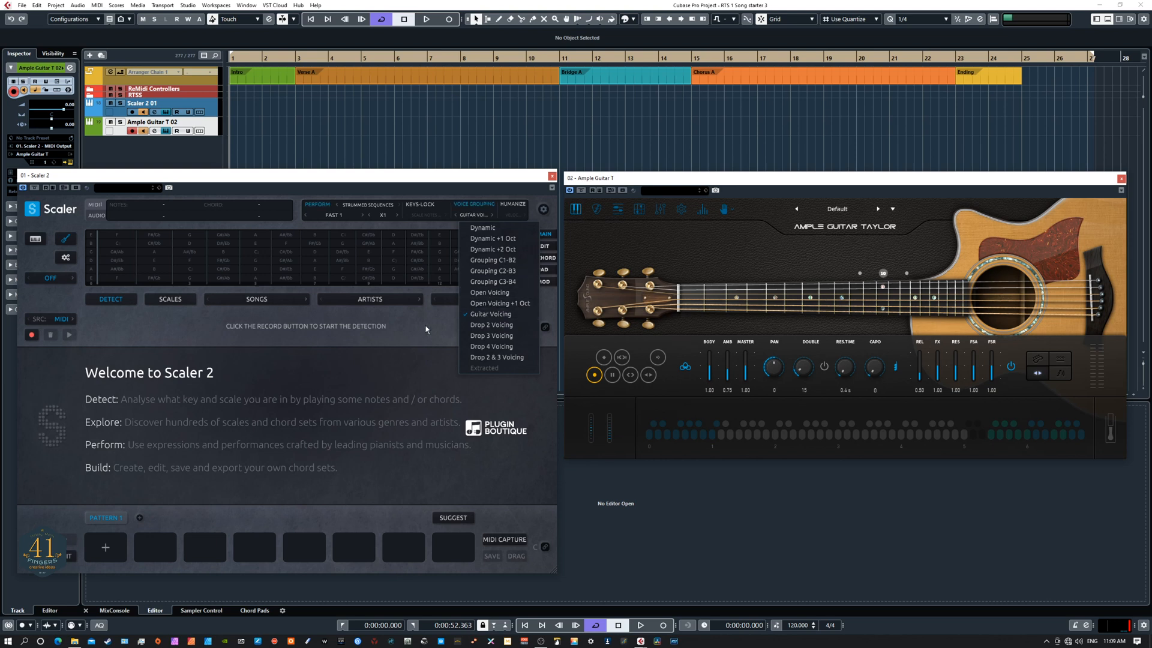
{"action": "left_click", "coordinate": [487, 315]}
{"action": "left_click", "coordinate": [512, 205]}
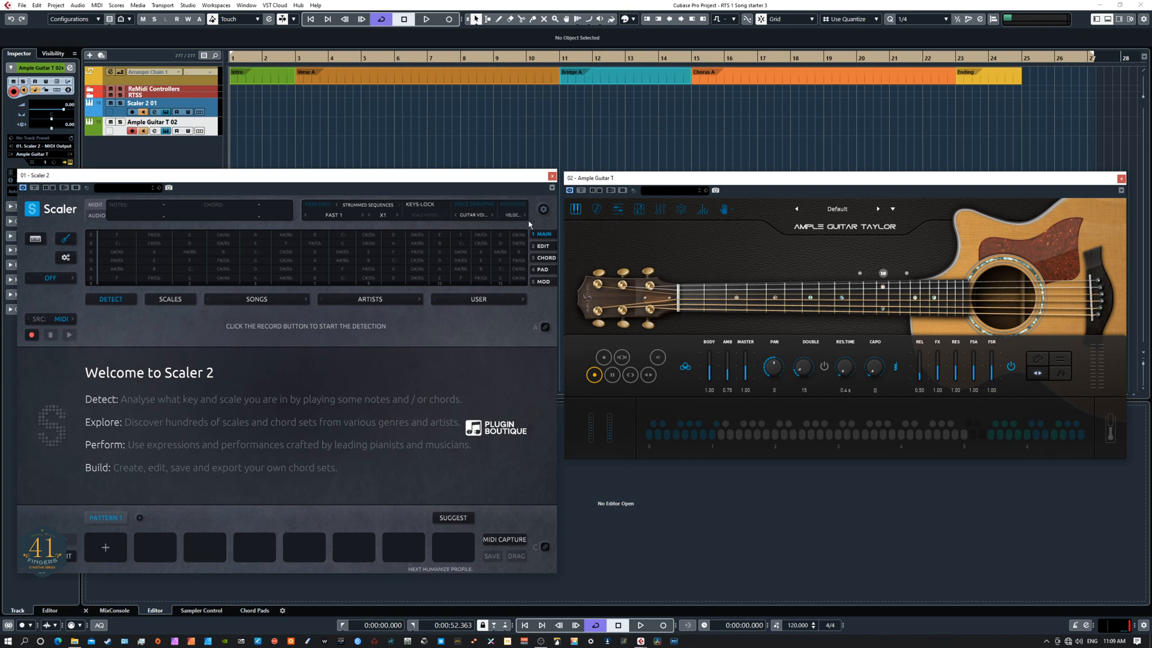
{"action": "left_click", "coordinate": [423, 207]}
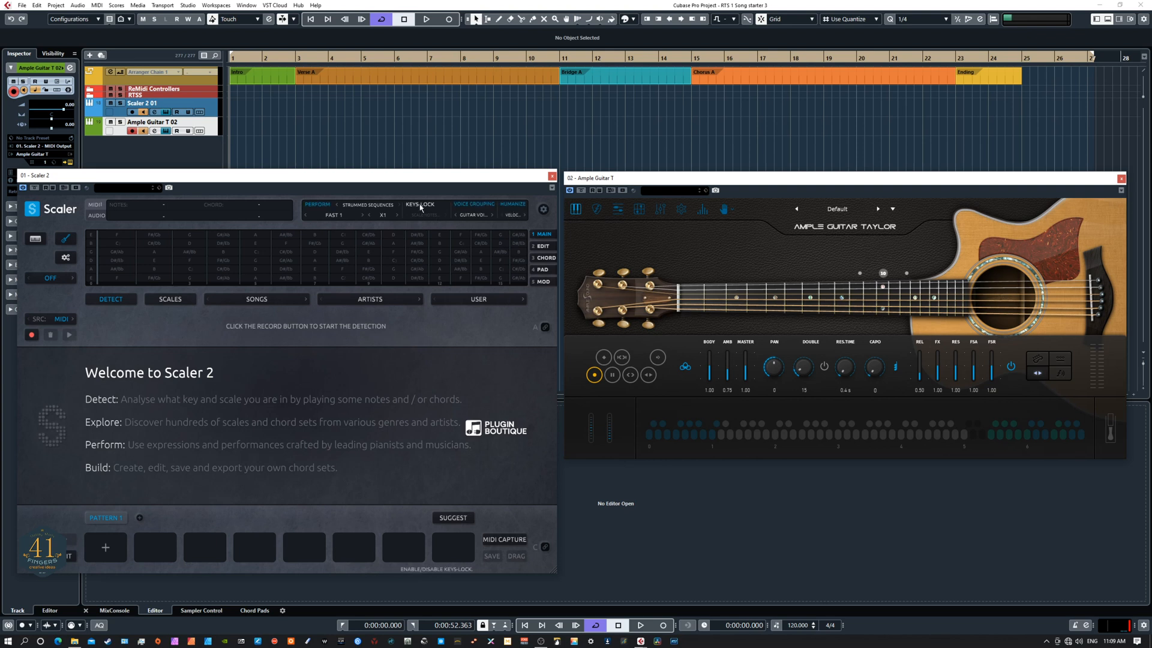
{"action": "left_click", "coordinate": [319, 205]}
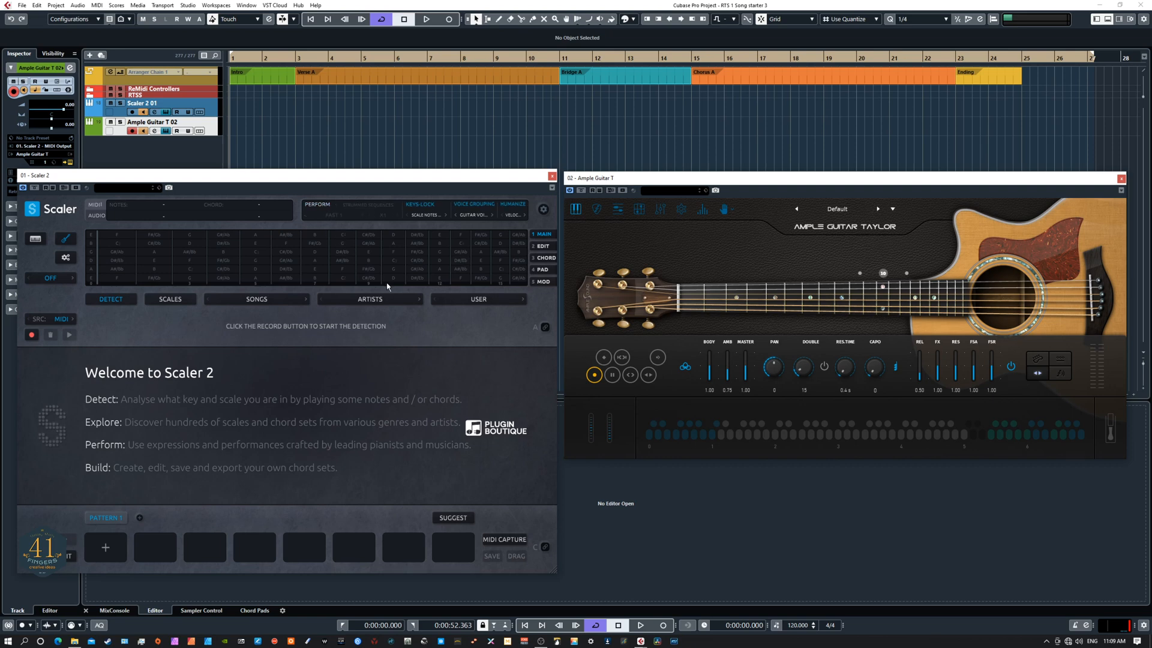
Step: Load the D Major scale and place its D maj chord in the first slot of Pattern 1
{"action": "left_click", "coordinate": [164, 301]}
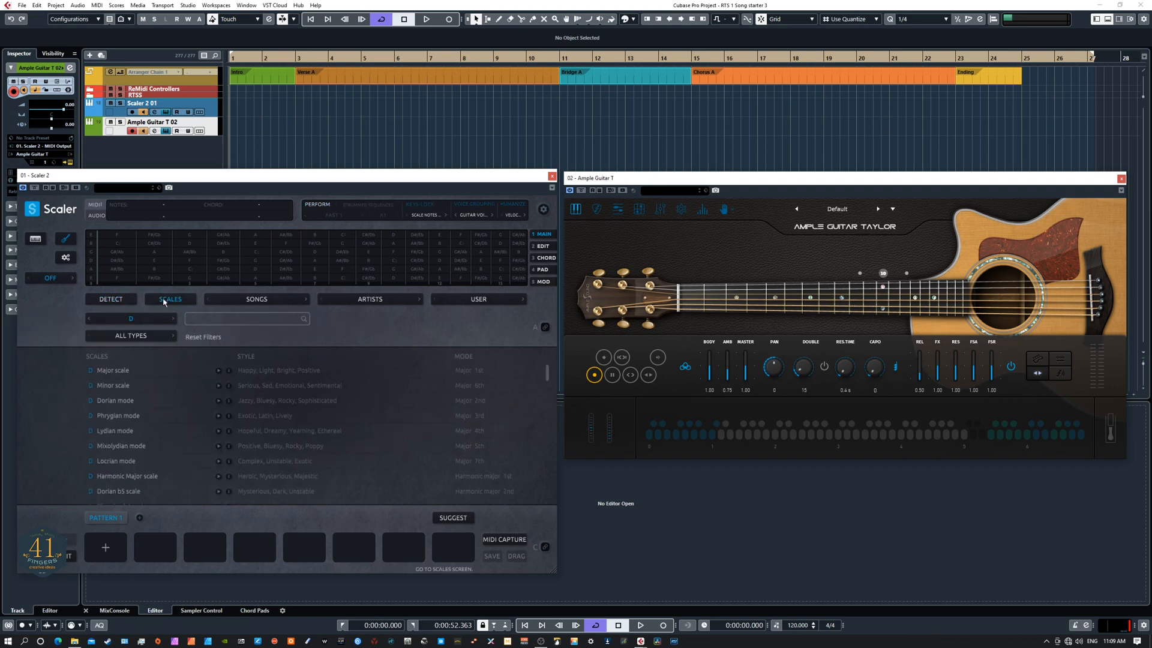
{"action": "left_click", "coordinate": [116, 370]}
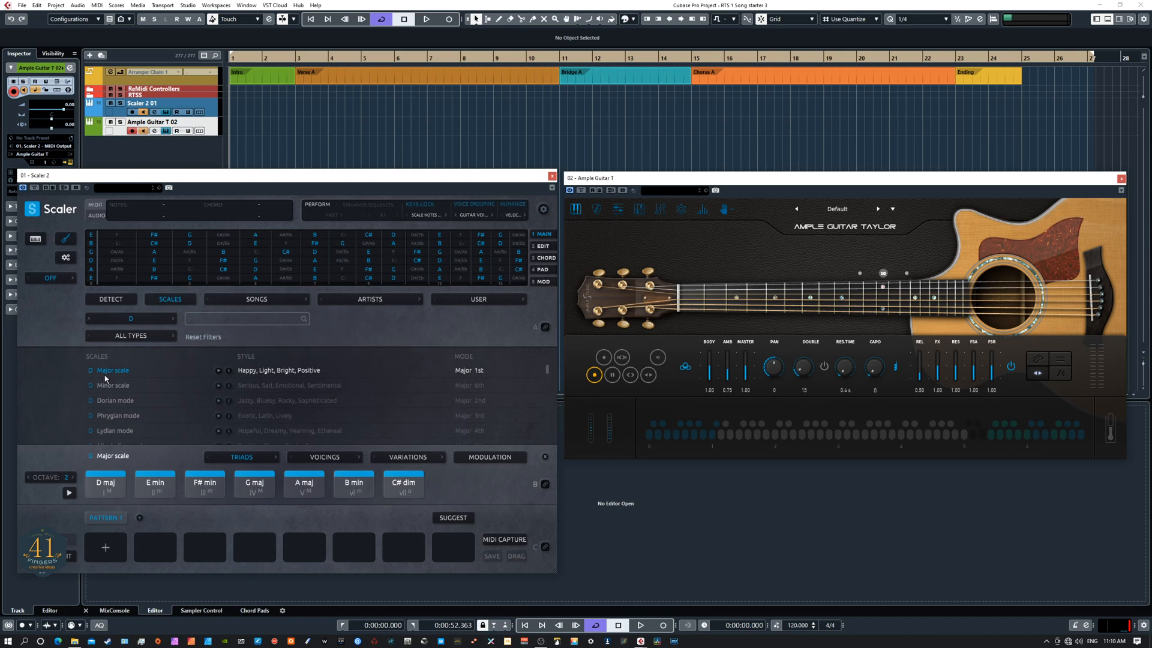
{"action": "left_click", "coordinate": [108, 483]}
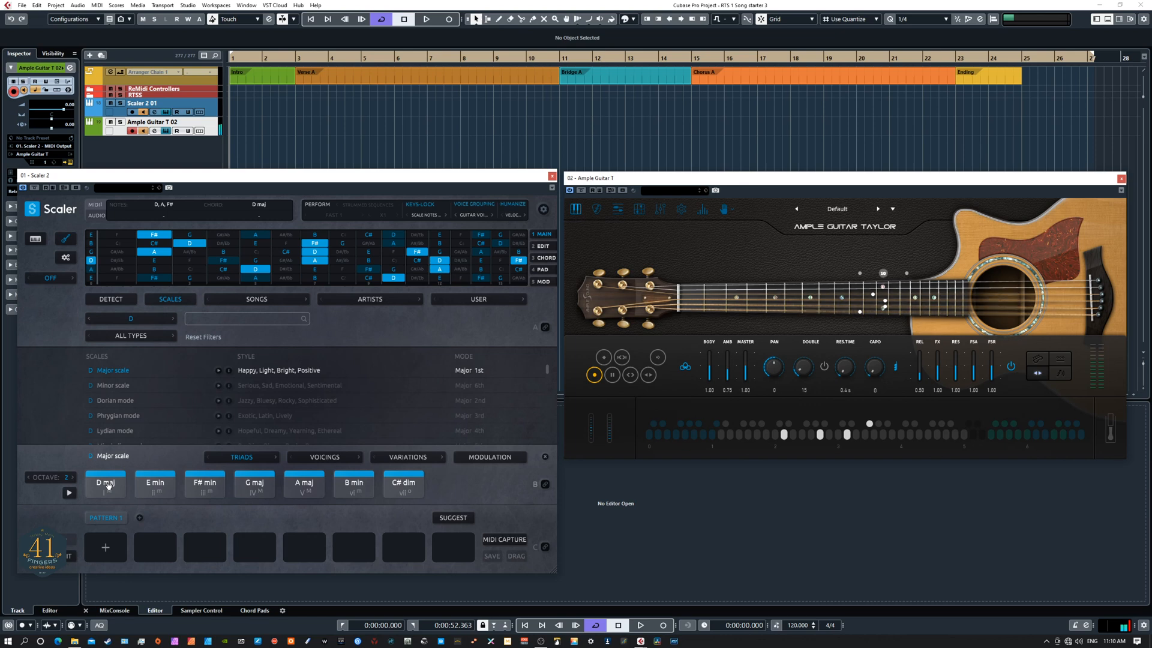
{"action": "left_click_drag", "start_coordinate": [108, 484], "coordinate": [110, 545]}
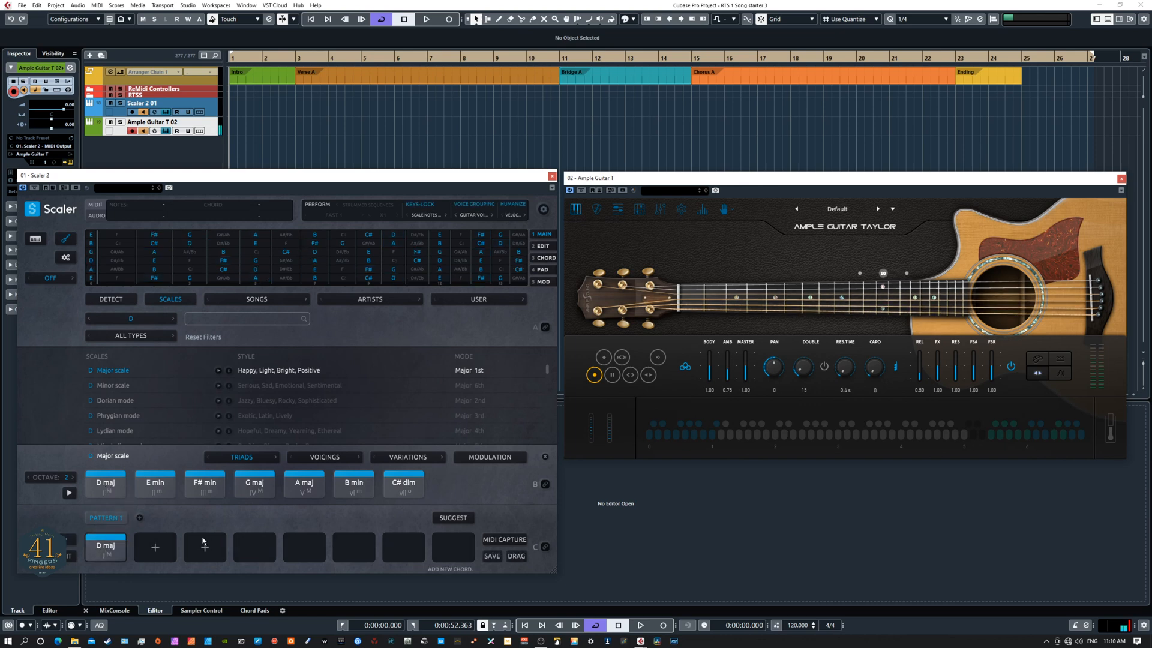
Step: Show chord suggestions for the D maj chord in the pattern and set the suggestion mode to Per Scale
{"action": "left_click", "coordinate": [452, 517]}
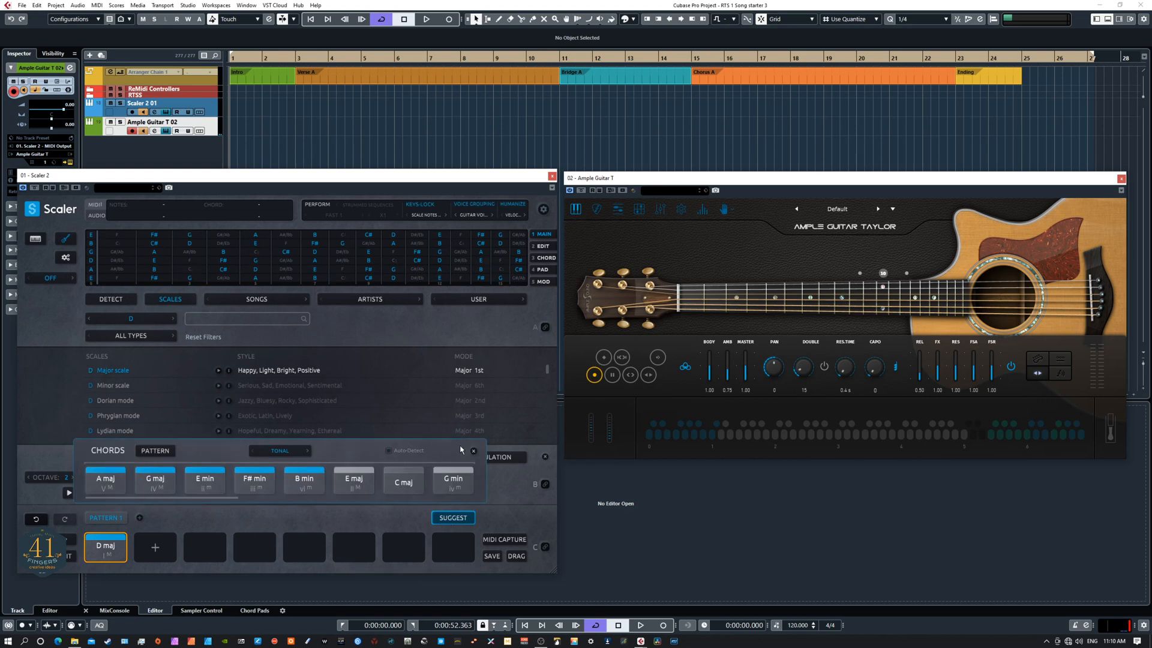
{"action": "left_click", "coordinate": [284, 453]}
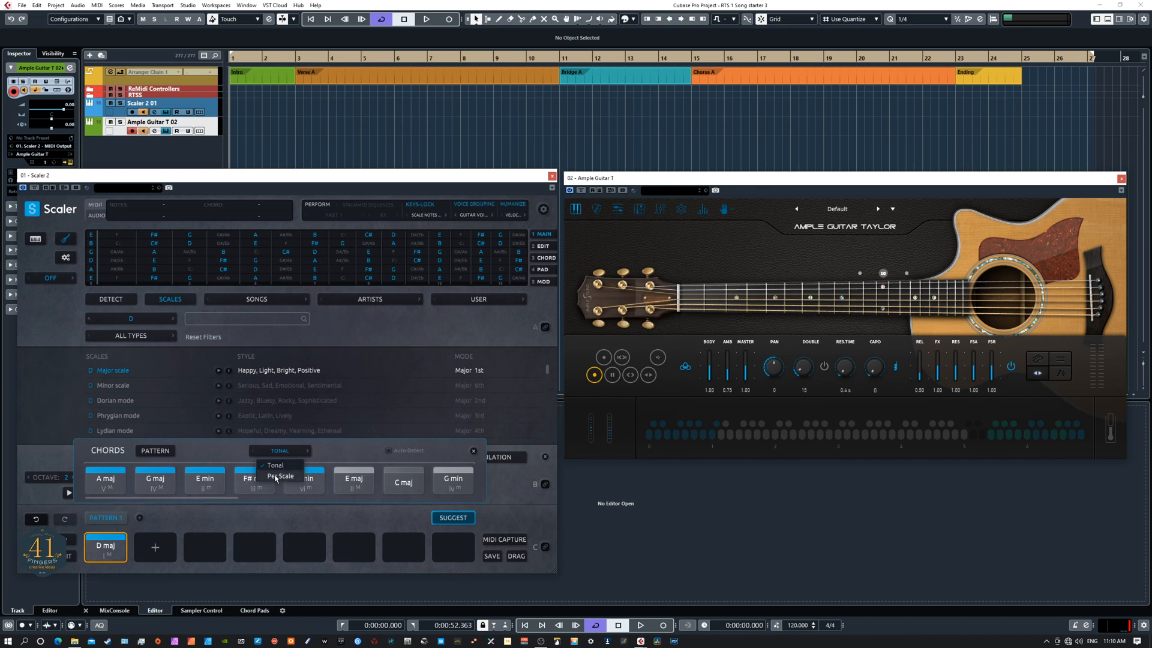
{"action": "left_click", "coordinate": [276, 477]}
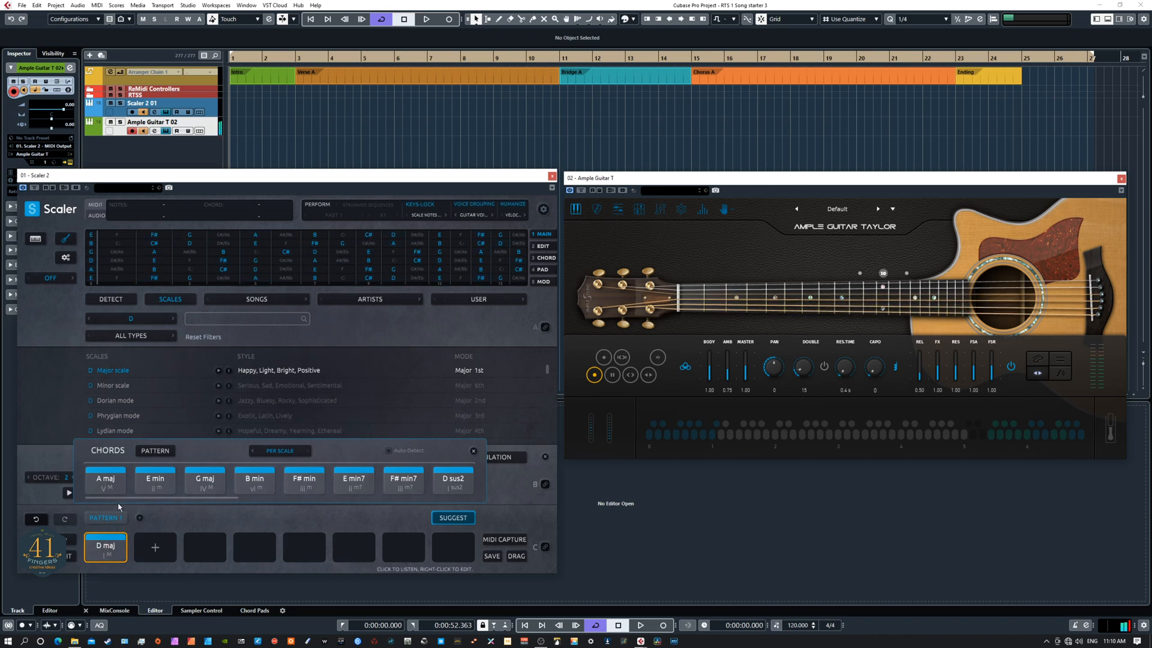
{"action": "left_click", "coordinate": [272, 480]}
Step: Audition the suggested chords, including the add 9 and sus4 variants, and compare them with the pattern's D maj chord
{"action": "left_click", "coordinate": [106, 482]}
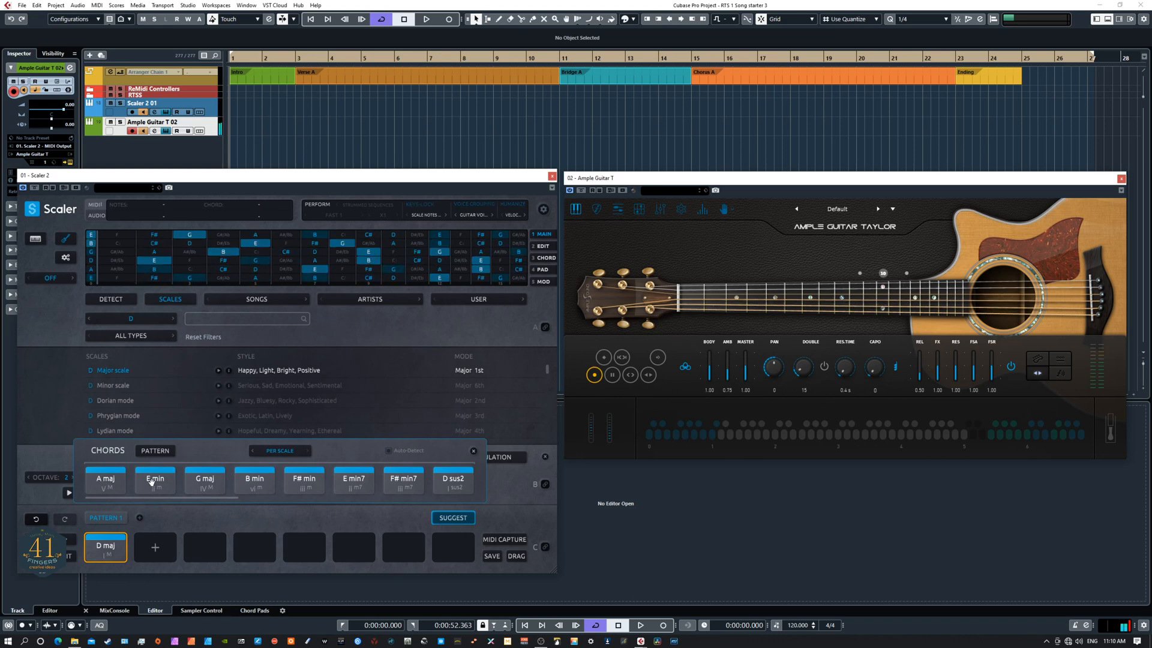
{"action": "left_click", "coordinate": [202, 480]}
{"action": "left_click", "coordinate": [256, 480]}
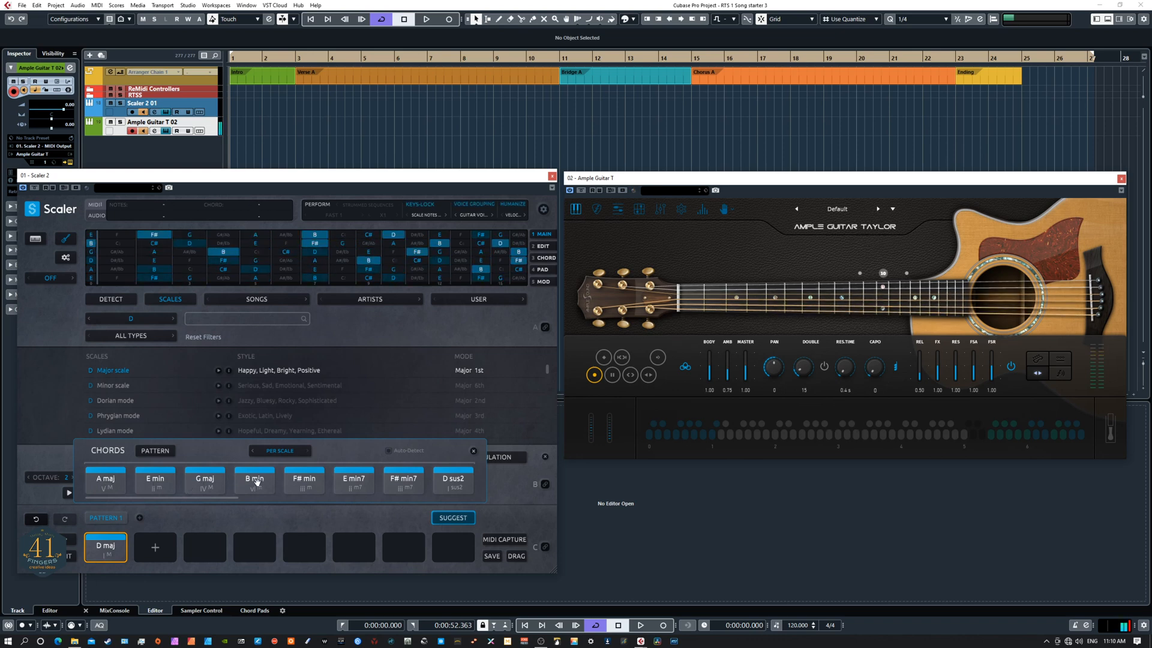
{"action": "left_click", "coordinate": [294, 480]}
{"action": "left_click", "coordinate": [353, 480]}
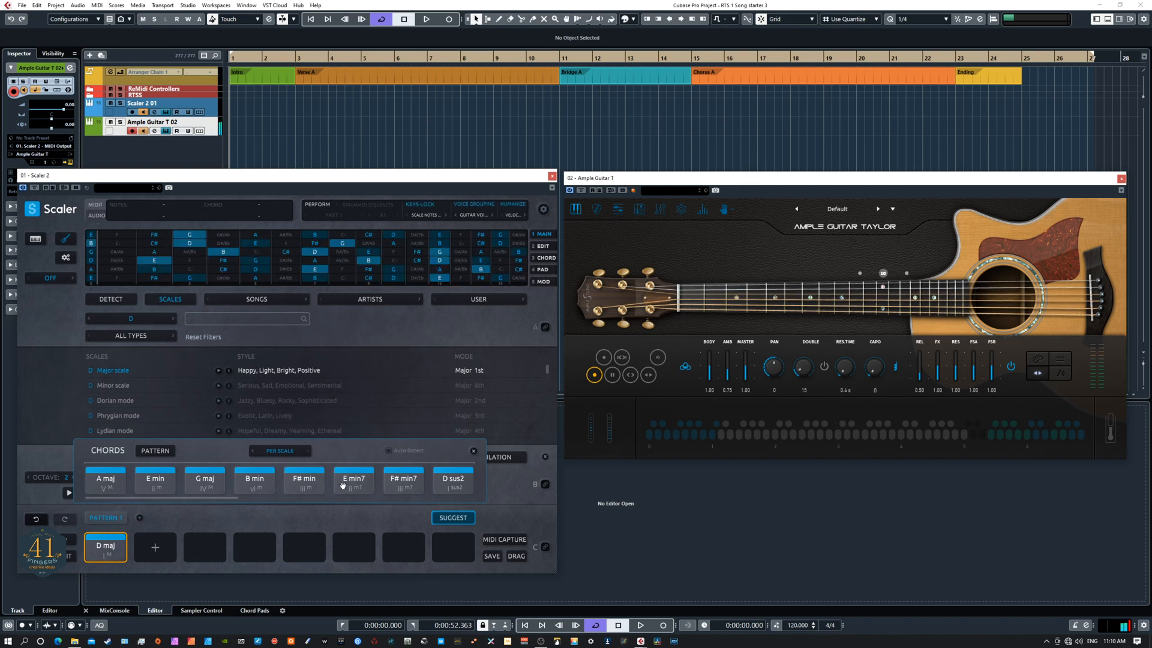
{"action": "left_click", "coordinate": [403, 480]}
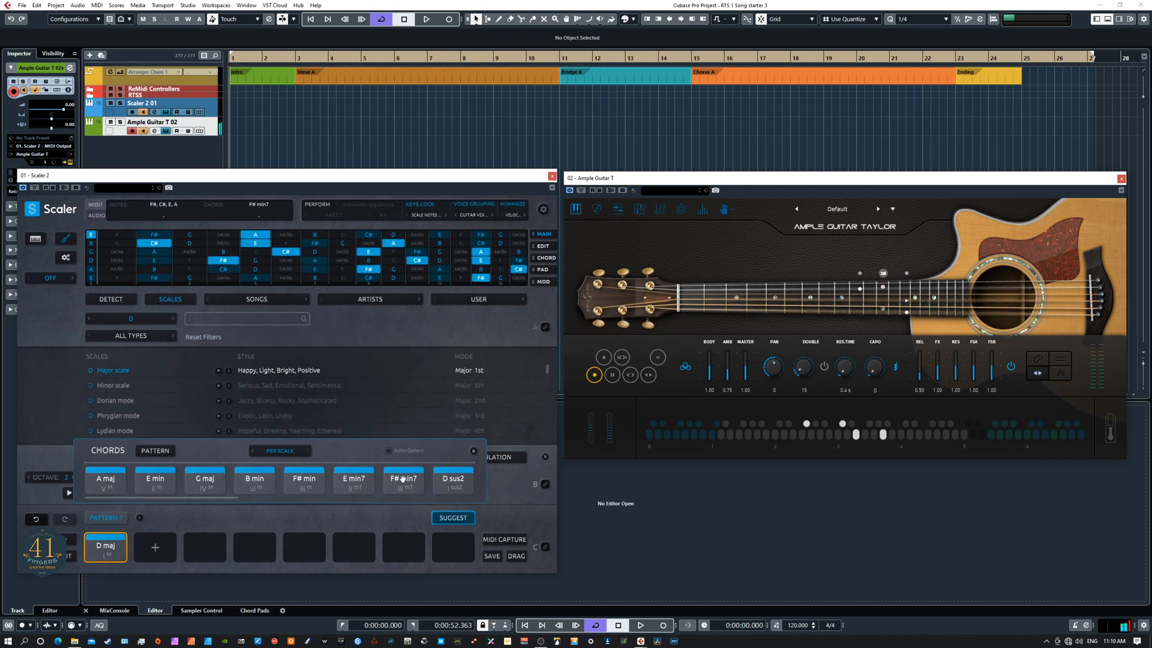
{"action": "left_click", "coordinate": [221, 477]}
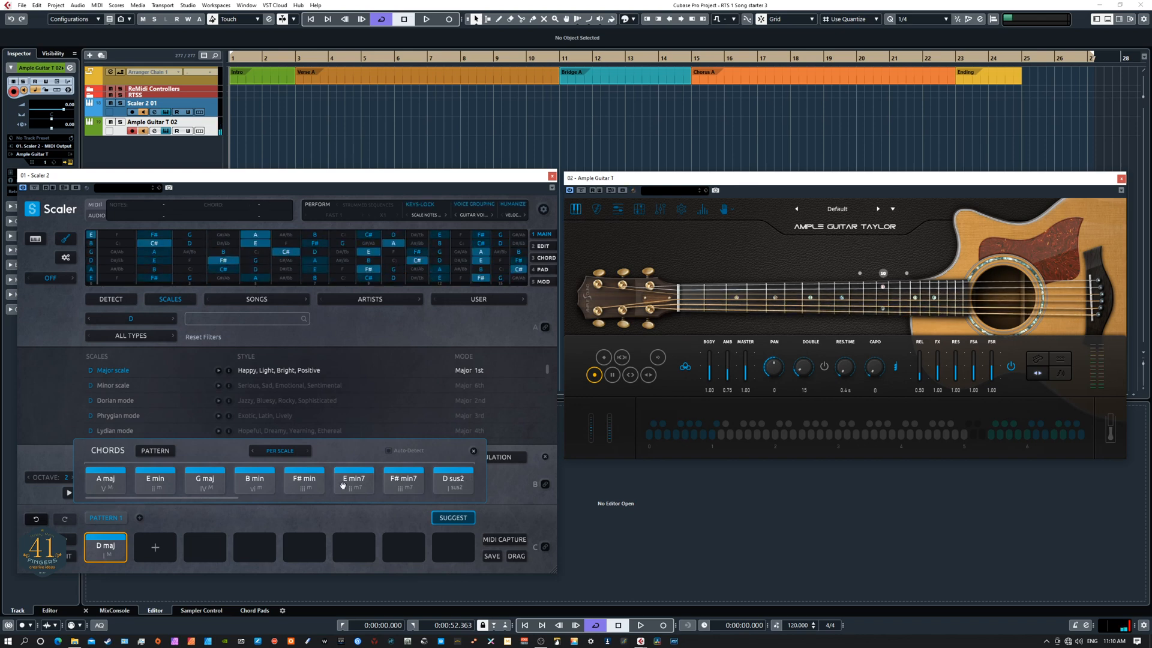
{"action": "left_click_drag", "start_coordinate": [219, 495], "coordinate": [404, 499]}
{"action": "left_click", "coordinate": [235, 483]}
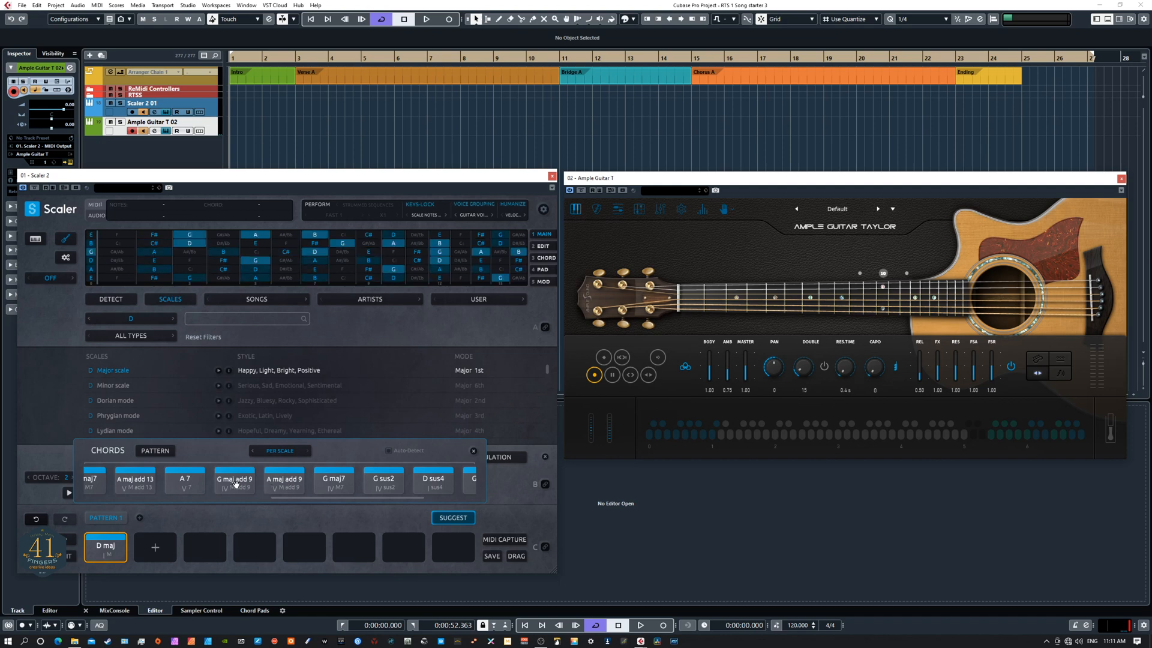
{"action": "left_click", "coordinate": [284, 483]}
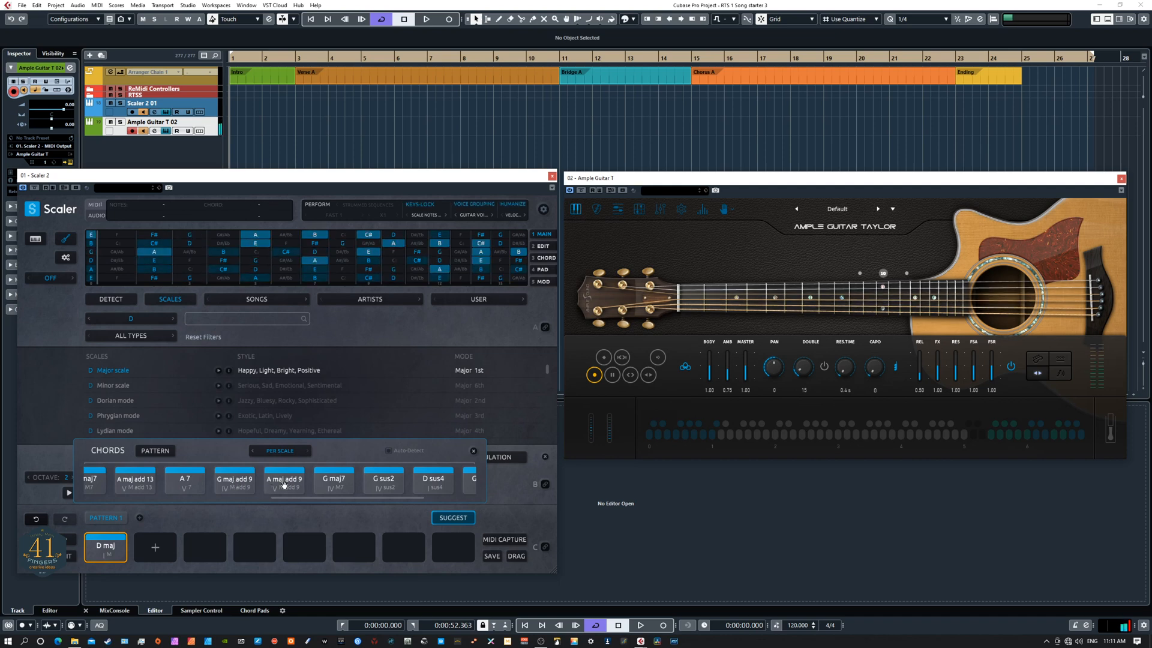
{"action": "left_click", "coordinate": [424, 479]}
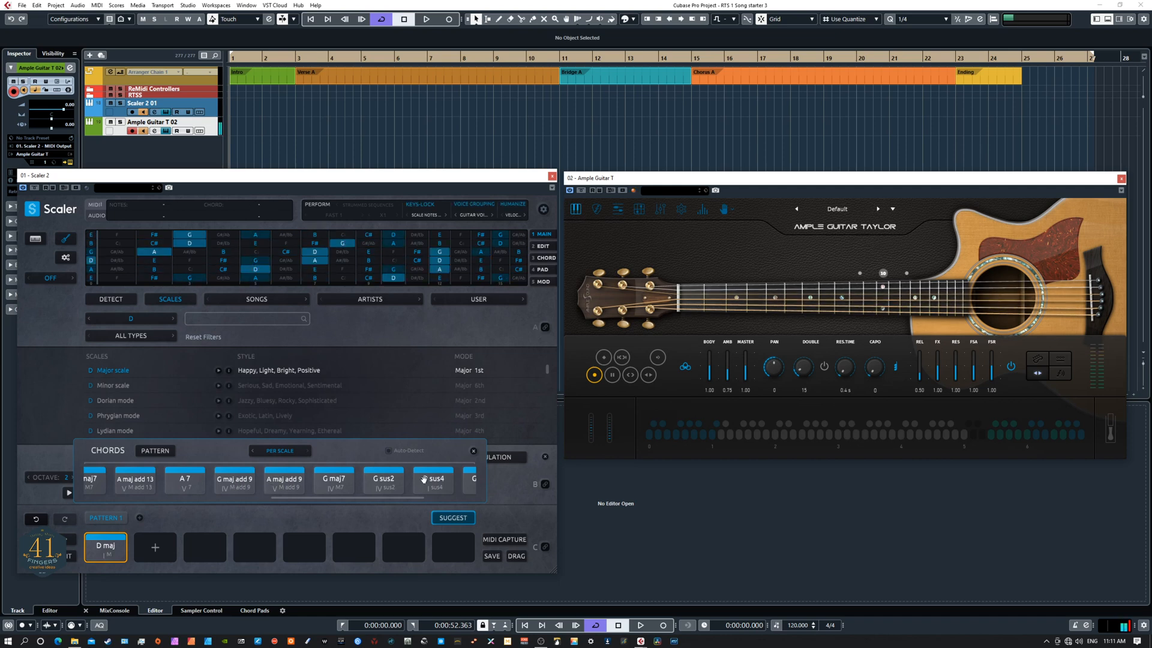
{"action": "left_click", "coordinate": [112, 545]}
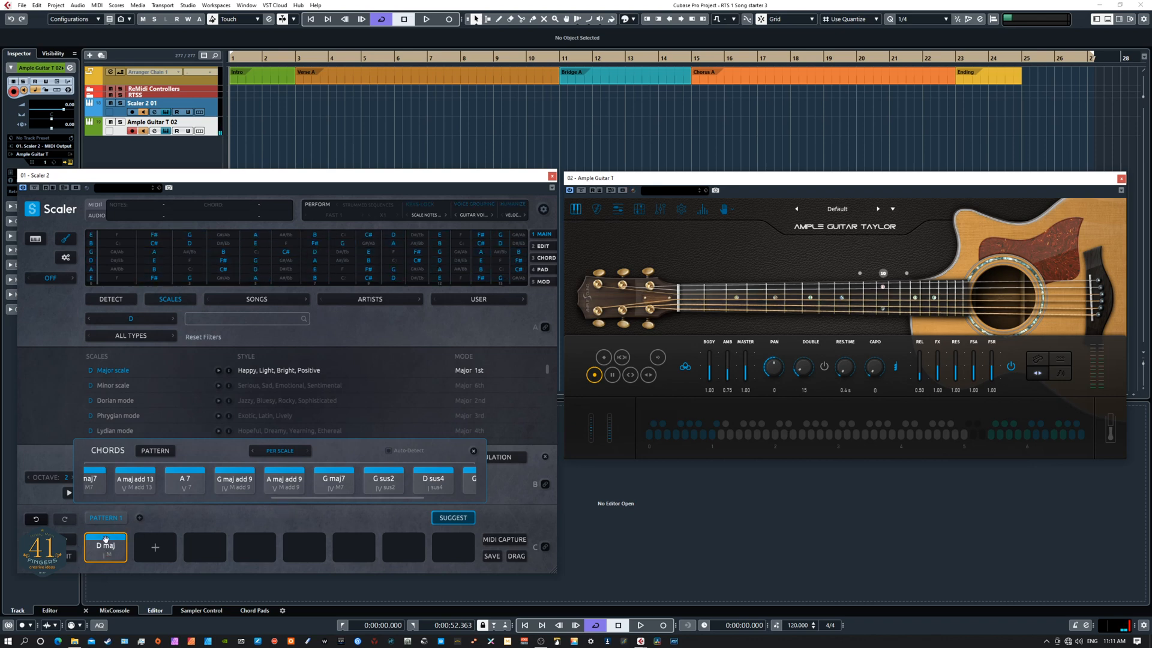
{"action": "left_click", "coordinate": [106, 539]}
Step: Select the suggested A maj, E min, G maj and B min chords together and add them to the pattern after D maj
{"action": "left_click_drag", "start_coordinate": [284, 498], "coordinate": [103, 502]}
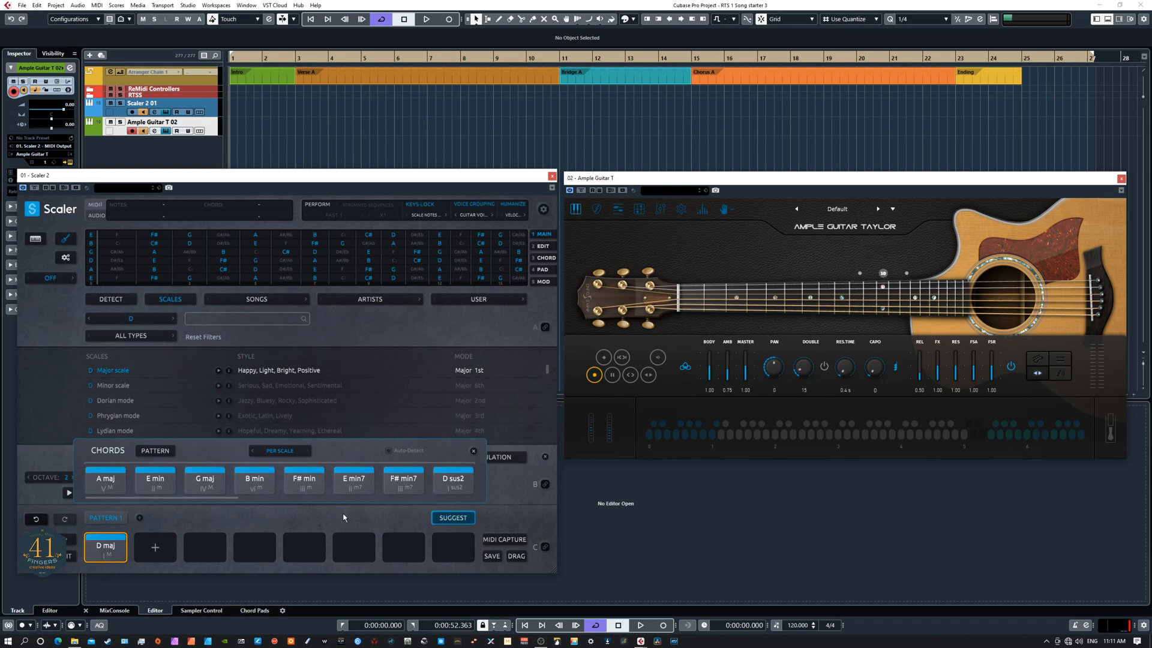
{"action": "left_click", "coordinate": [206, 487]}
{"action": "left_click", "coordinate": [122, 489]}
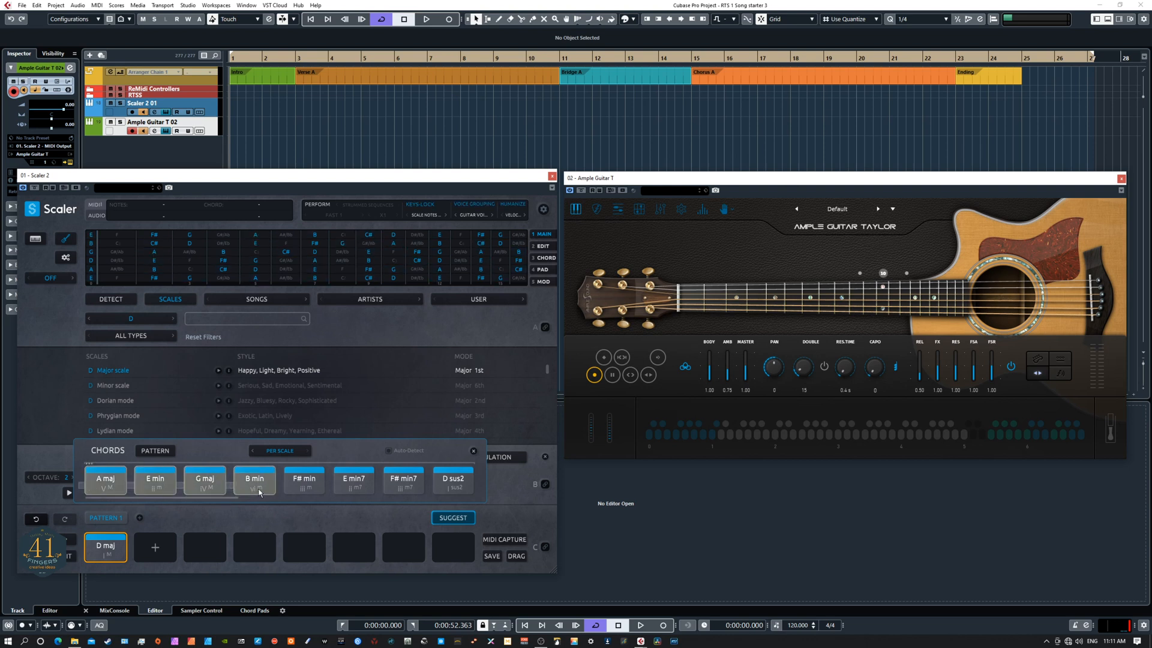
{"action": "left_click_drag", "start_coordinate": [260, 493], "coordinate": [260, 492]}
{"action": "left_click_drag", "start_coordinate": [105, 481], "coordinate": [154, 545]}
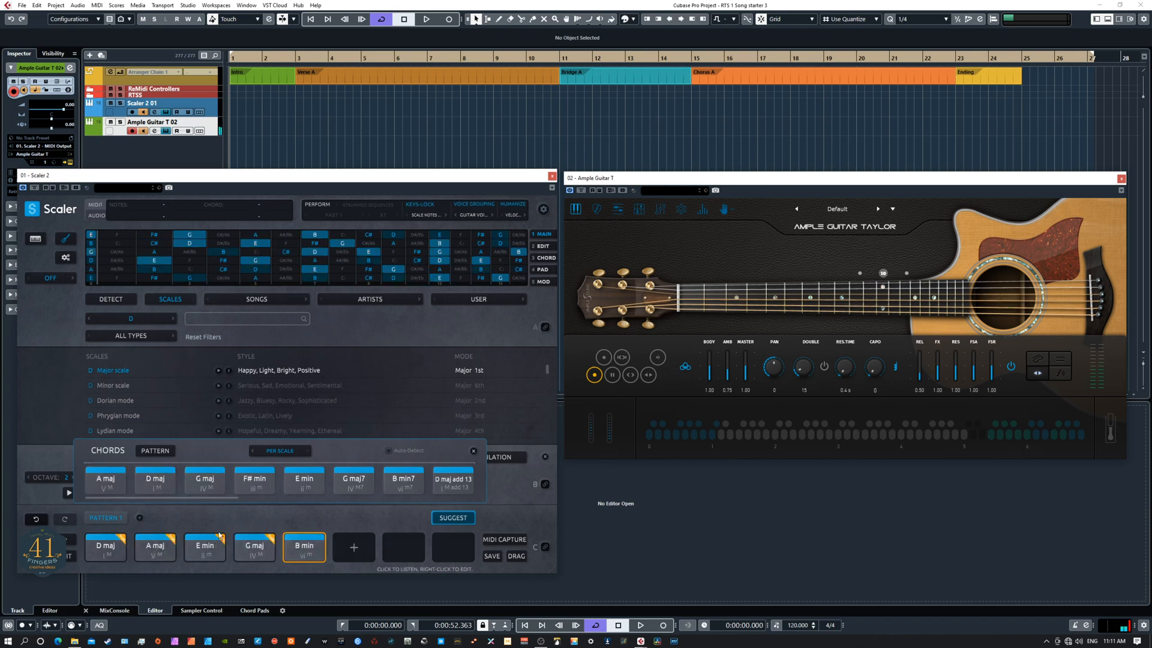
Step: Audition the new suggestions against the progression and add B sus2 to the pattern's sixth slot
{"action": "left_click", "coordinate": [68, 543]}
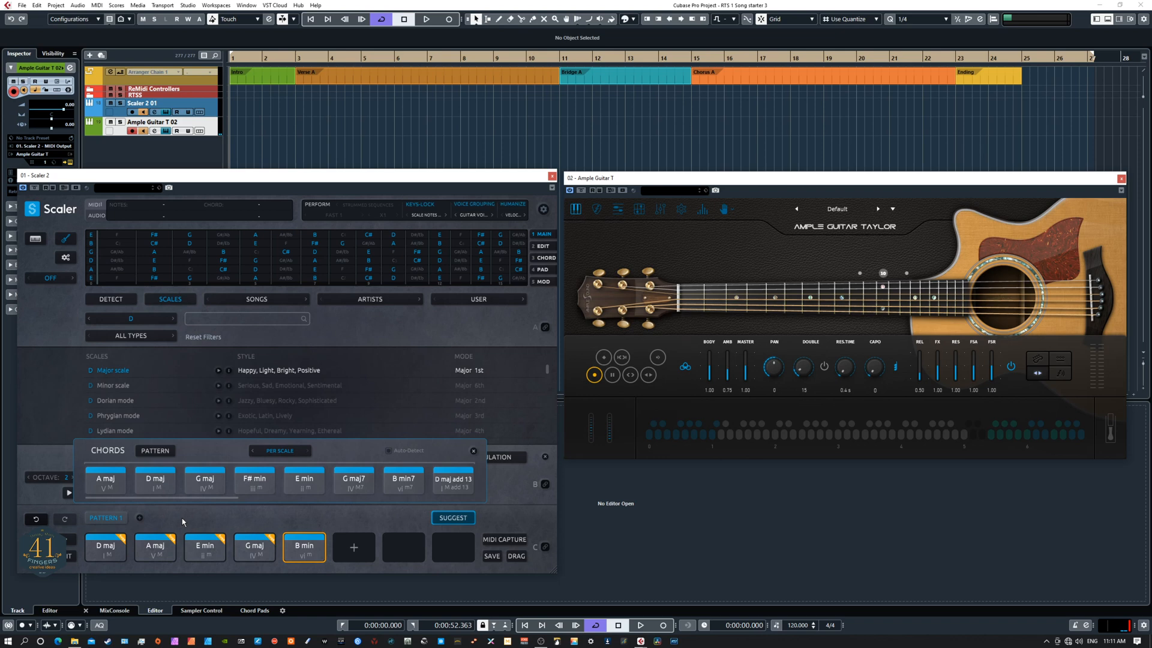
{"action": "left_click", "coordinate": [204, 478]}
{"action": "left_click", "coordinate": [254, 478]}
{"action": "left_click_drag", "start_coordinate": [219, 501], "coordinate": [321, 507]}
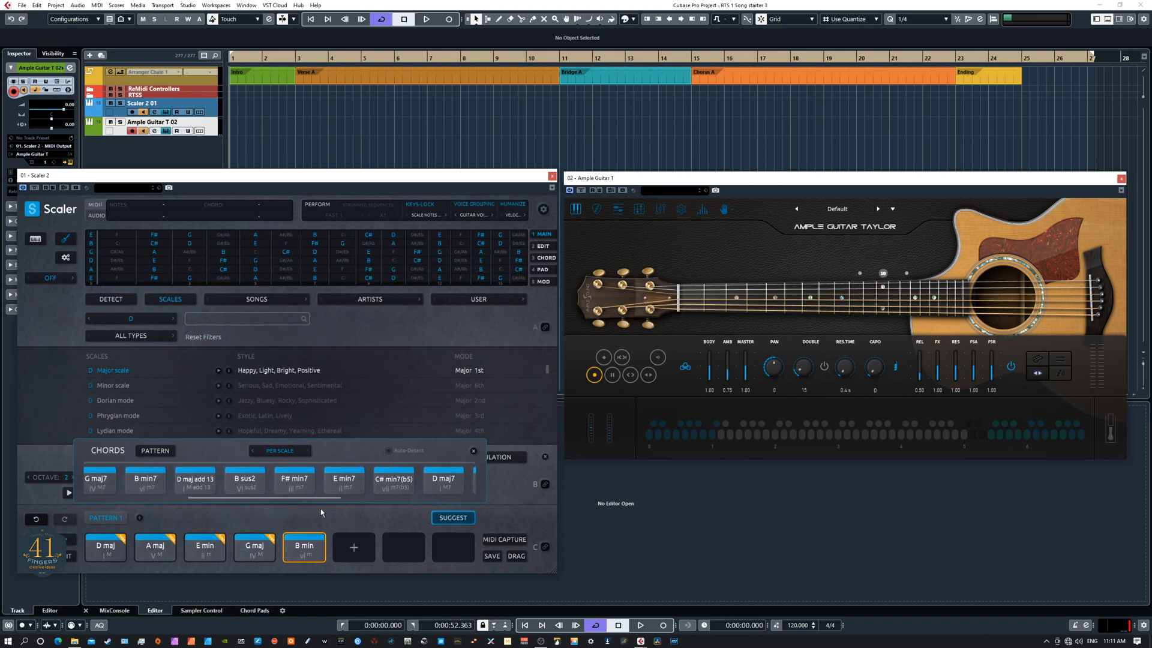
{"action": "left_click", "coordinate": [244, 483]}
{"action": "left_click", "coordinate": [125, 548]}
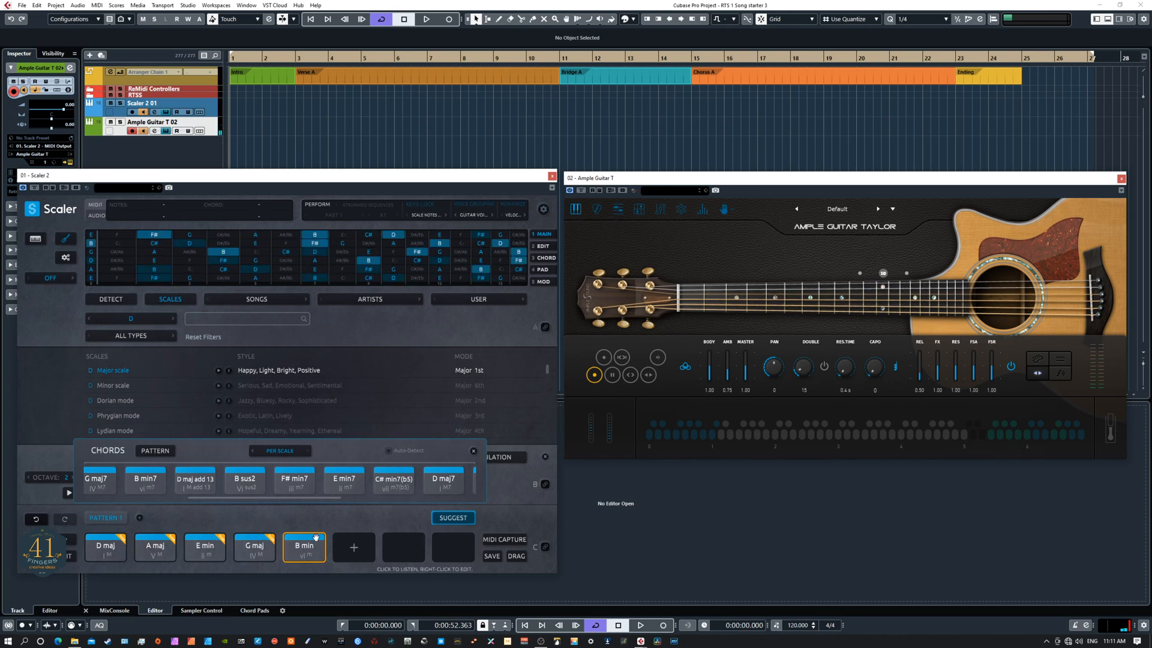
{"action": "left_click", "coordinate": [245, 480]}
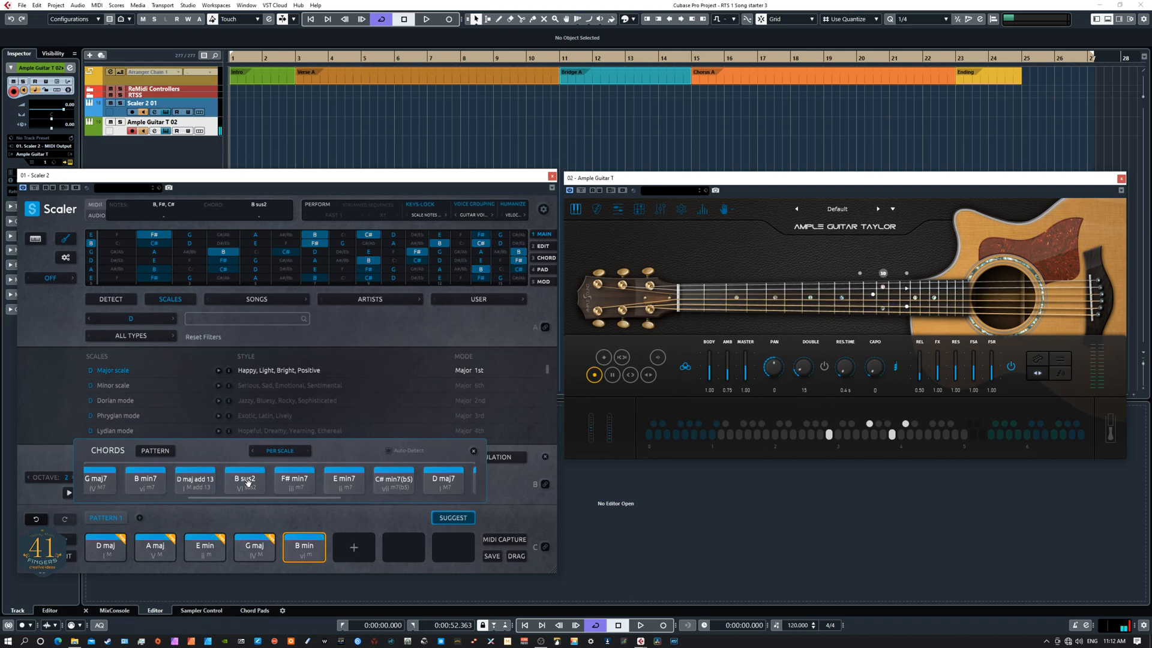
{"action": "left_click_drag", "start_coordinate": [248, 481], "coordinate": [353, 545]}
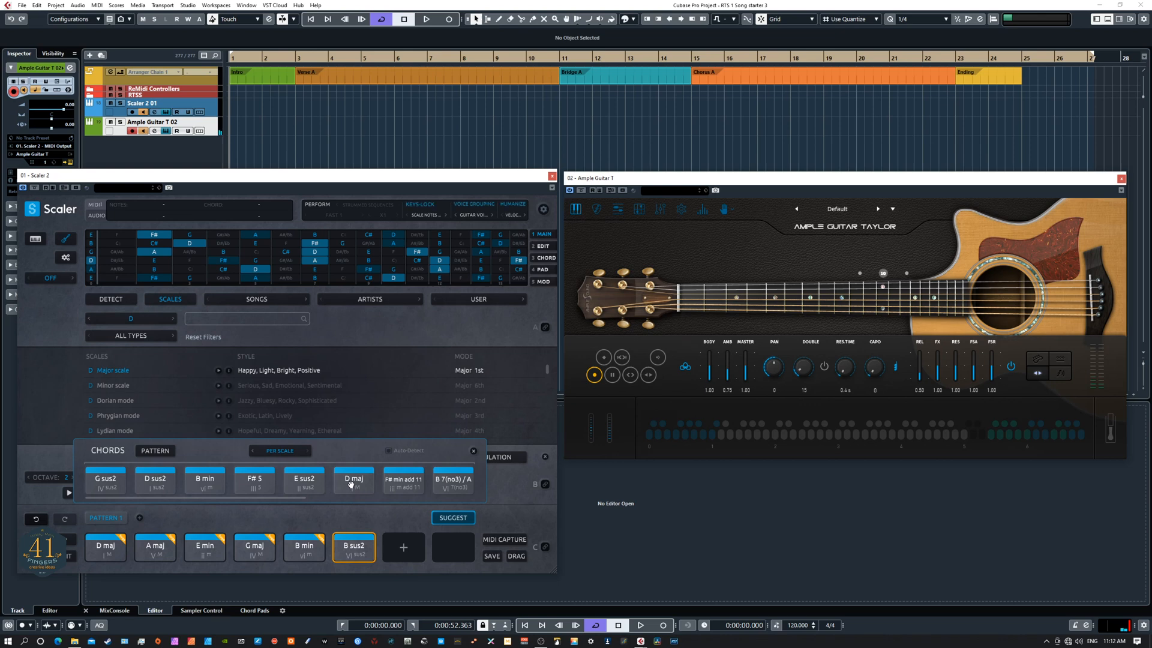
Step: Add the suggested G maj9 chord to the pattern's seventh slot and play through the progression
{"action": "left_click_drag", "start_coordinate": [290, 499], "coordinate": [379, 505]}
{"action": "left_click", "coordinate": [389, 480]}
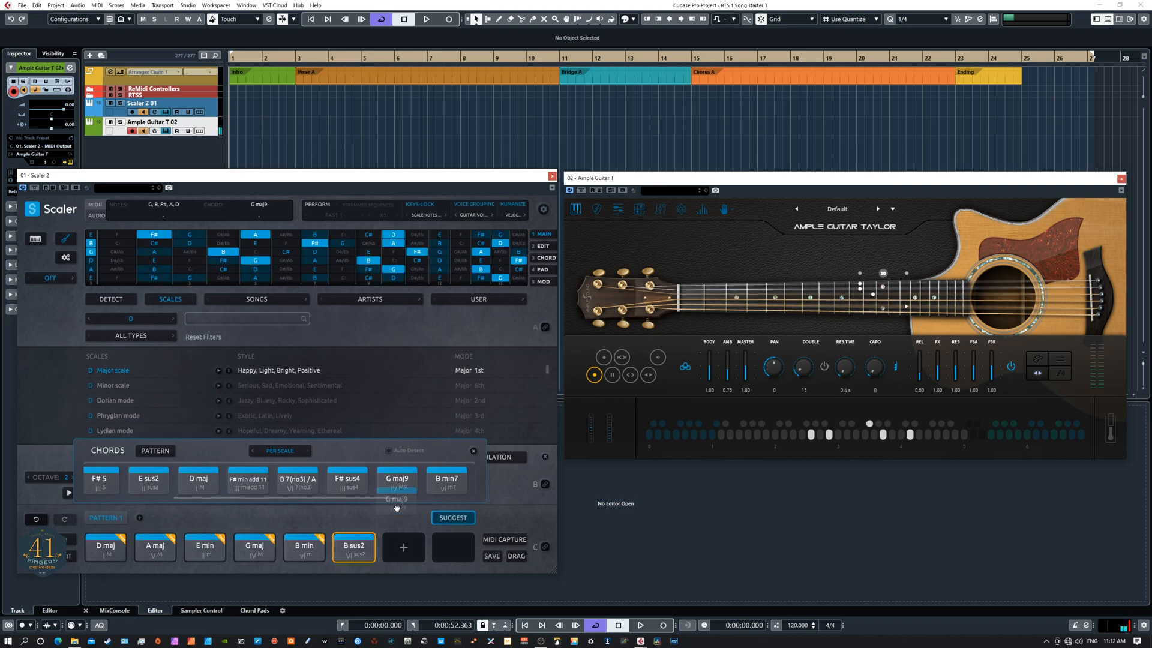
{"action": "left_click_drag", "start_coordinate": [389, 479], "coordinate": [404, 547]}
{"action": "left_click", "coordinate": [125, 544]}
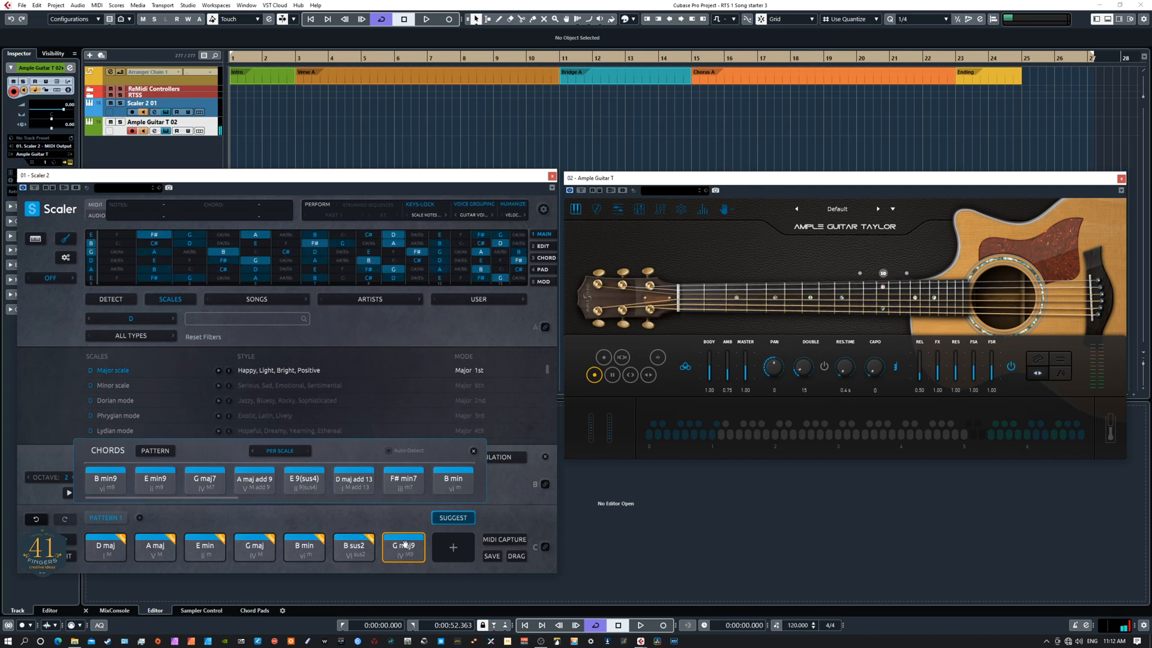
Step: Move G maj9 to the pattern's eighth slot, place the suggested E min9 in the seventh slot, and play through the progression
{"action": "left_click_drag", "start_coordinate": [396, 546], "coordinate": [450, 547]}
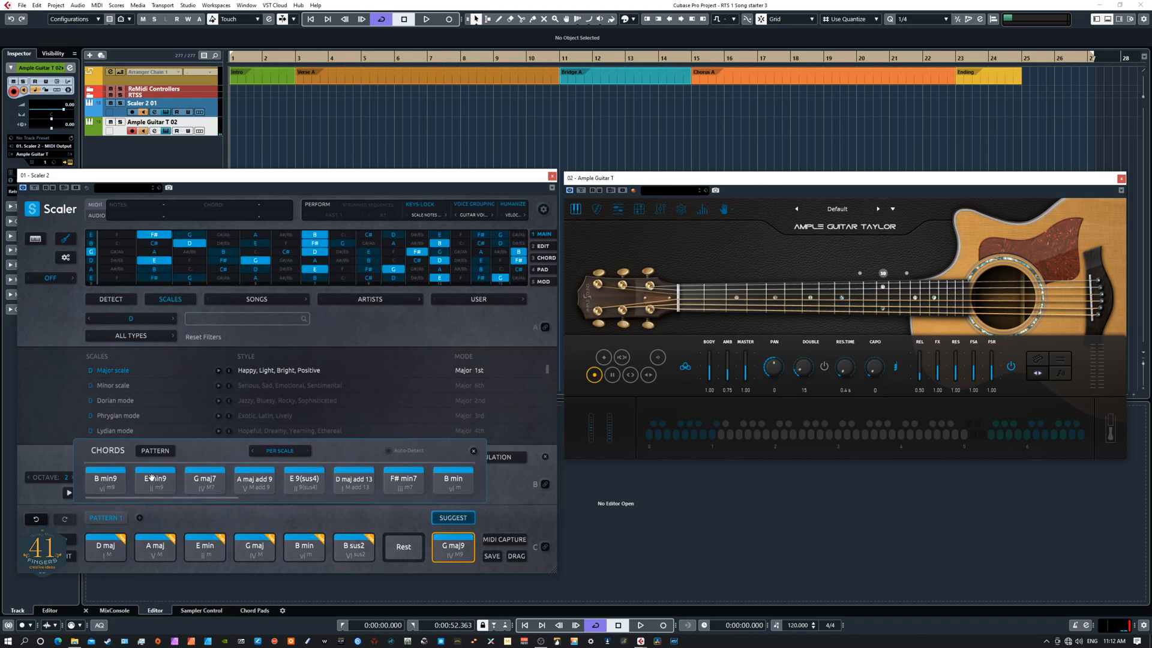
{"action": "left_click_drag", "start_coordinate": [151, 477], "coordinate": [401, 545]}
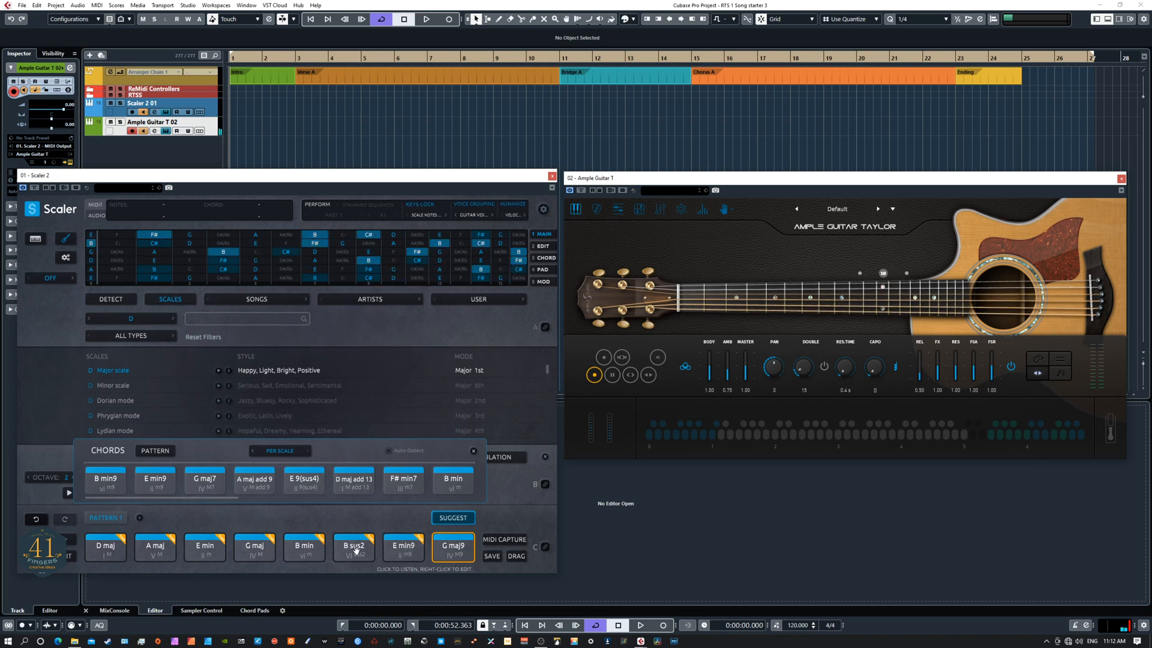
{"action": "left_click", "coordinate": [449, 546]}
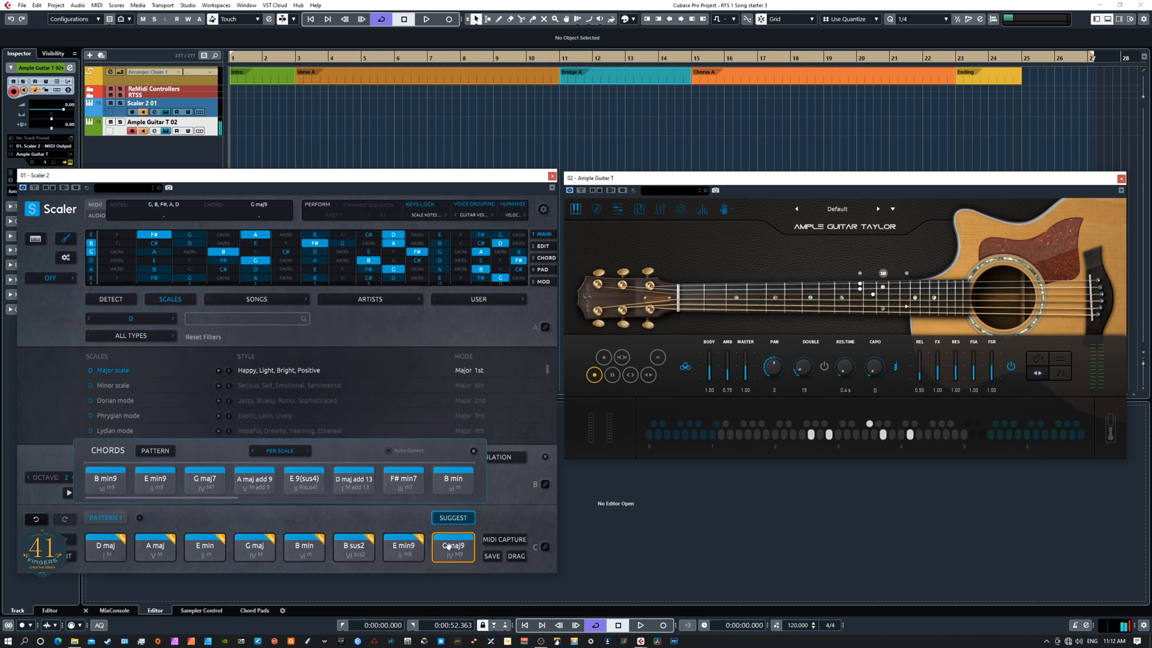
{"action": "left_click", "coordinate": [402, 546]}
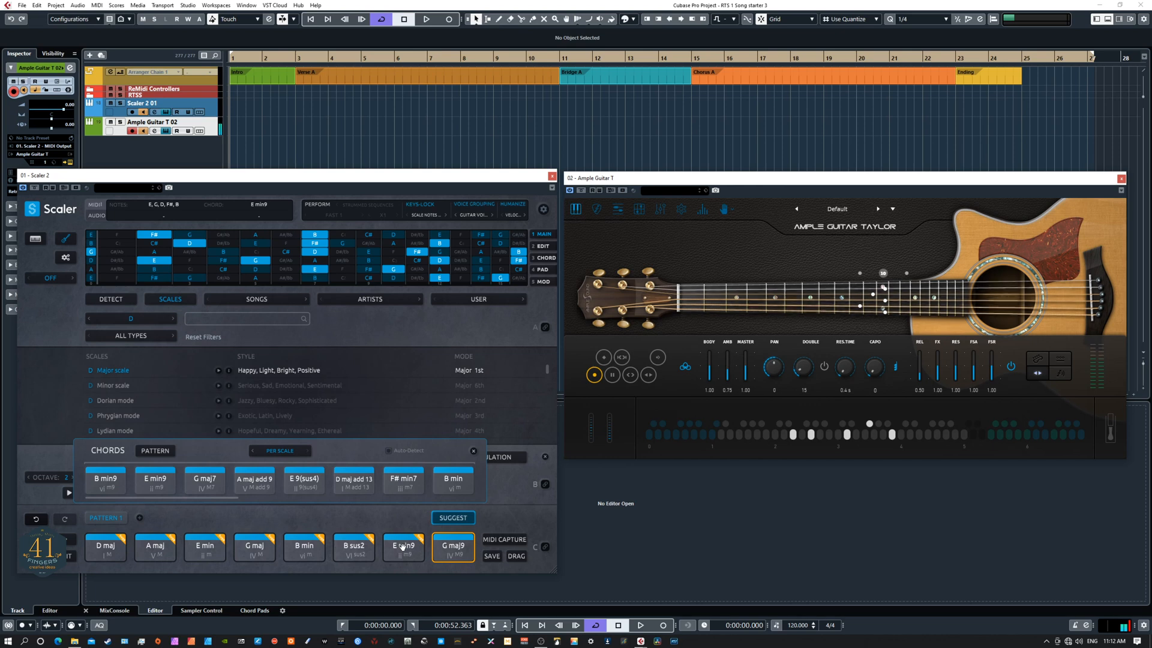
{"action": "left_click", "coordinate": [66, 543]}
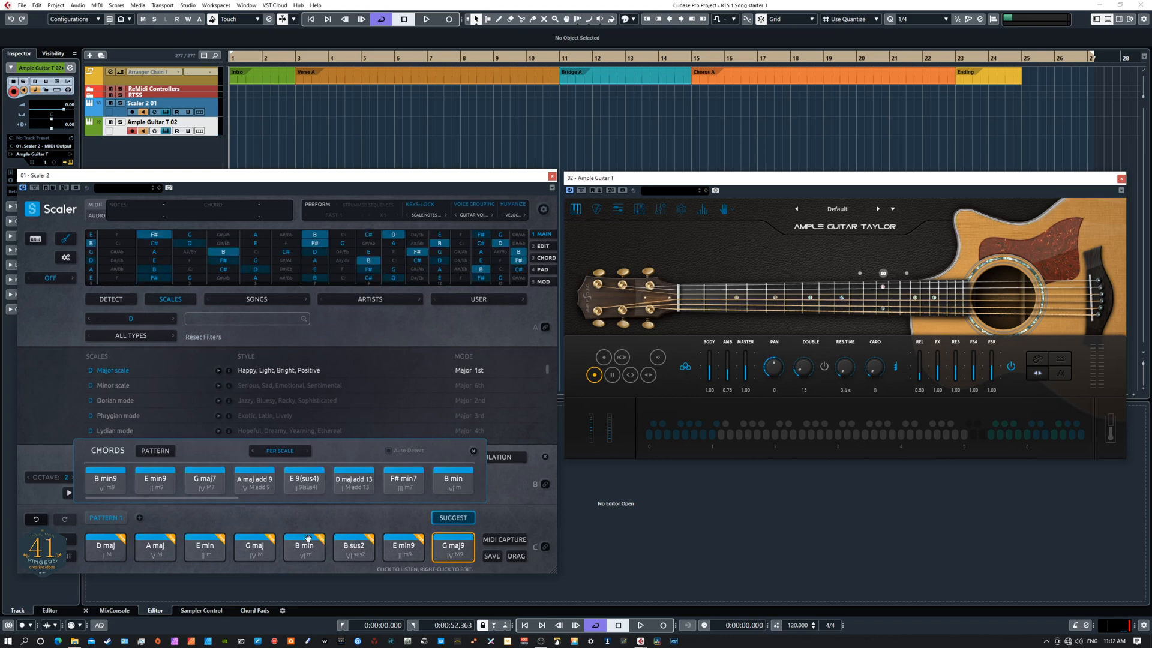
{"action": "left_click", "coordinate": [69, 543]}
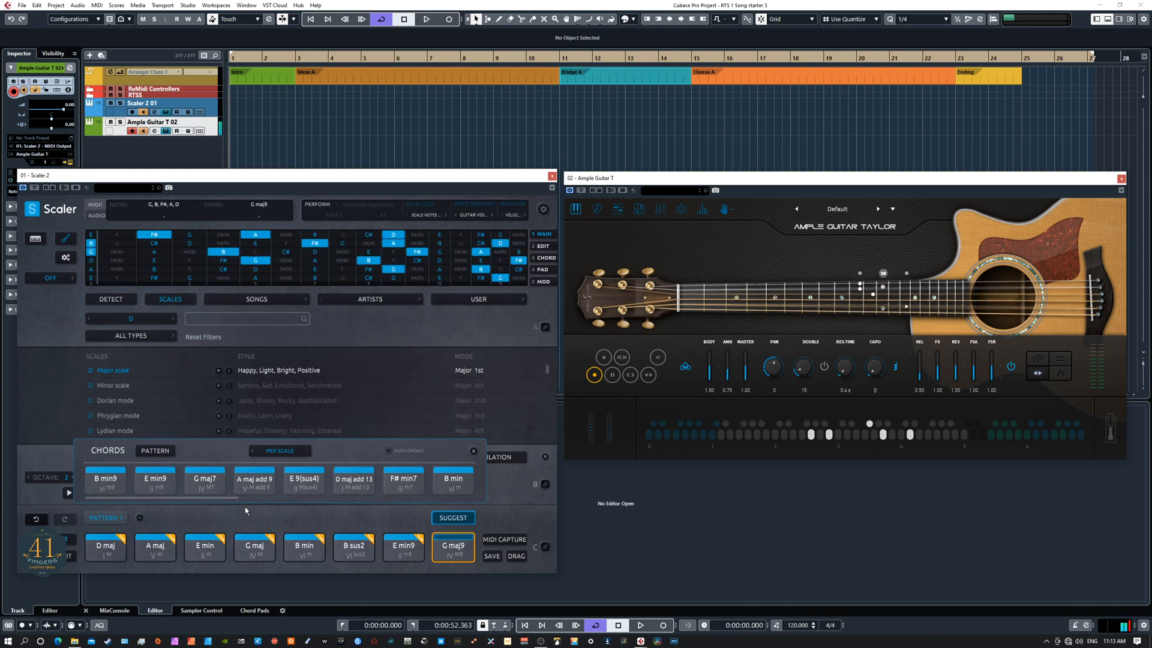
{"action": "left_click", "coordinate": [435, 549]}
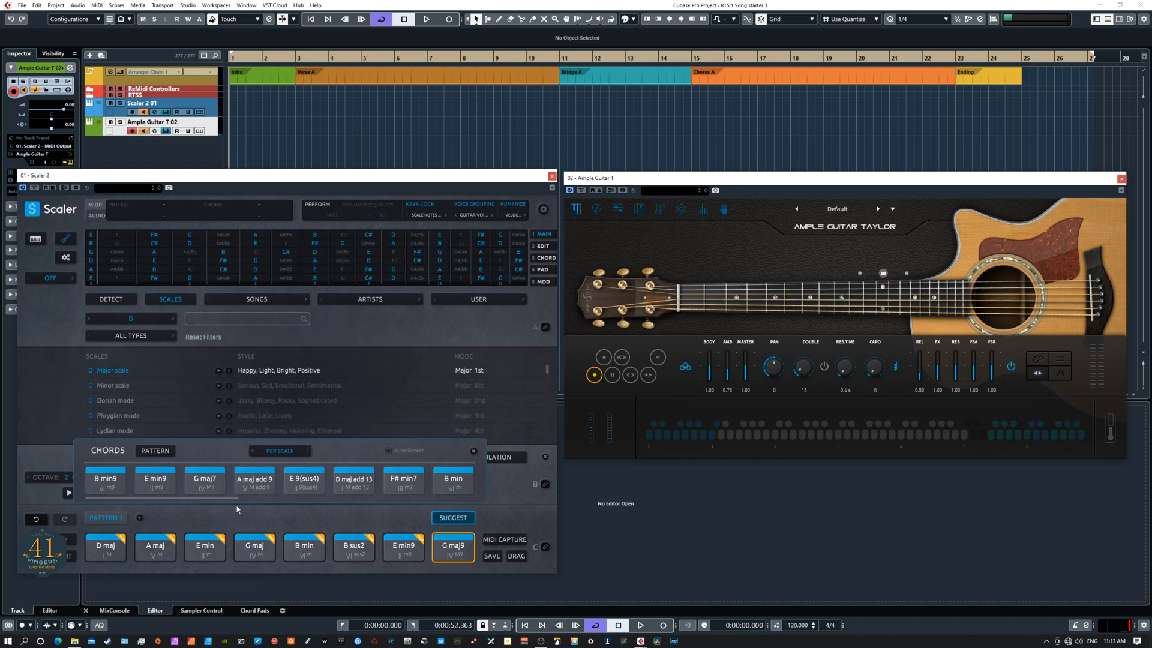
Step: Replace G maj9 in the pattern's eighth slot with the suggested A maj chord and audition the progression and new suggestions
{"action": "left_click_drag", "start_coordinate": [223, 498], "coordinate": [351, 504]}
{"action": "scroll", "coordinate": [351, 501], "scroll_direction": "down", "scroll_amount": 2}
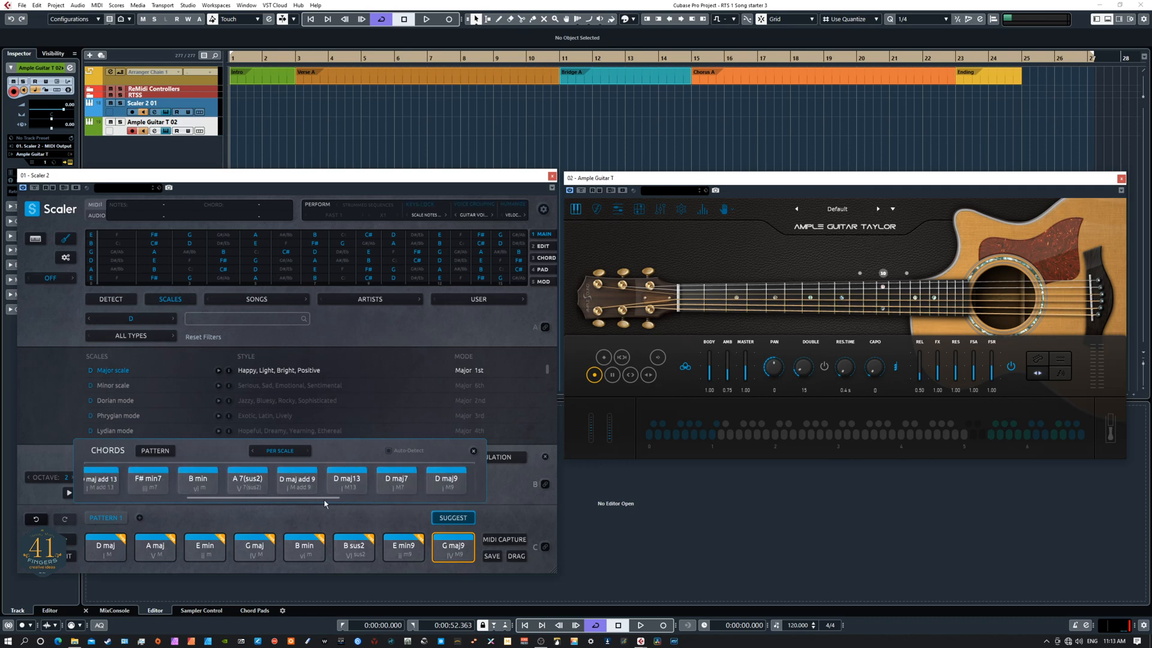
{"action": "left_click", "coordinate": [340, 480]}
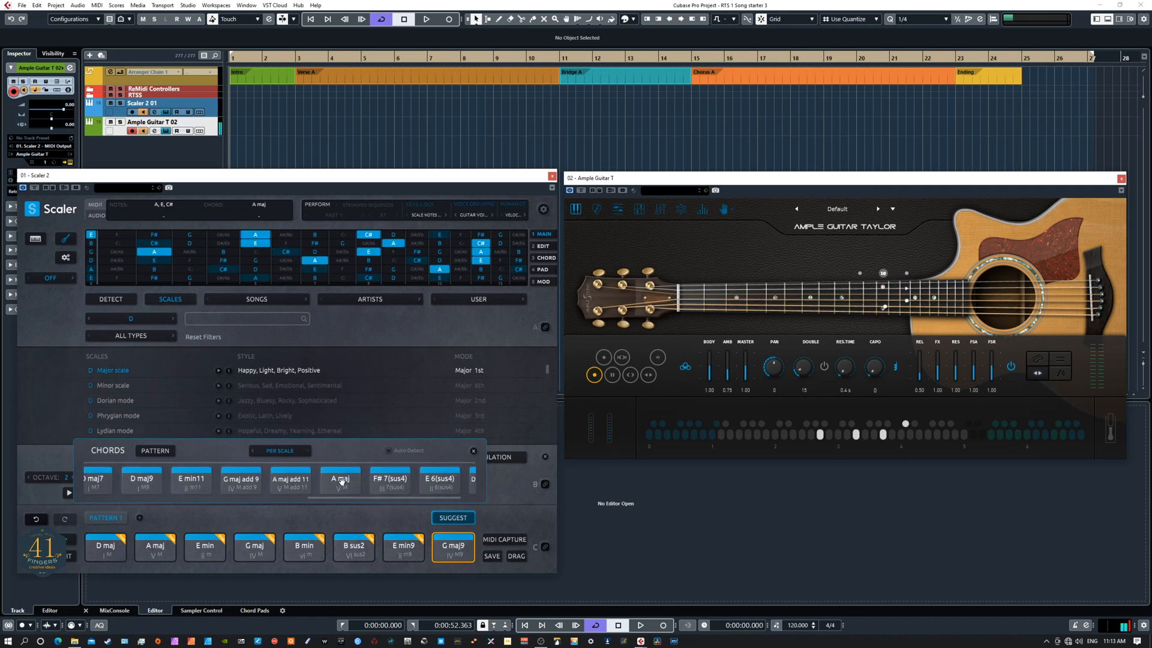
{"action": "left_click_drag", "start_coordinate": [341, 480], "coordinate": [433, 547]}
{"action": "left_click", "coordinate": [348, 547]}
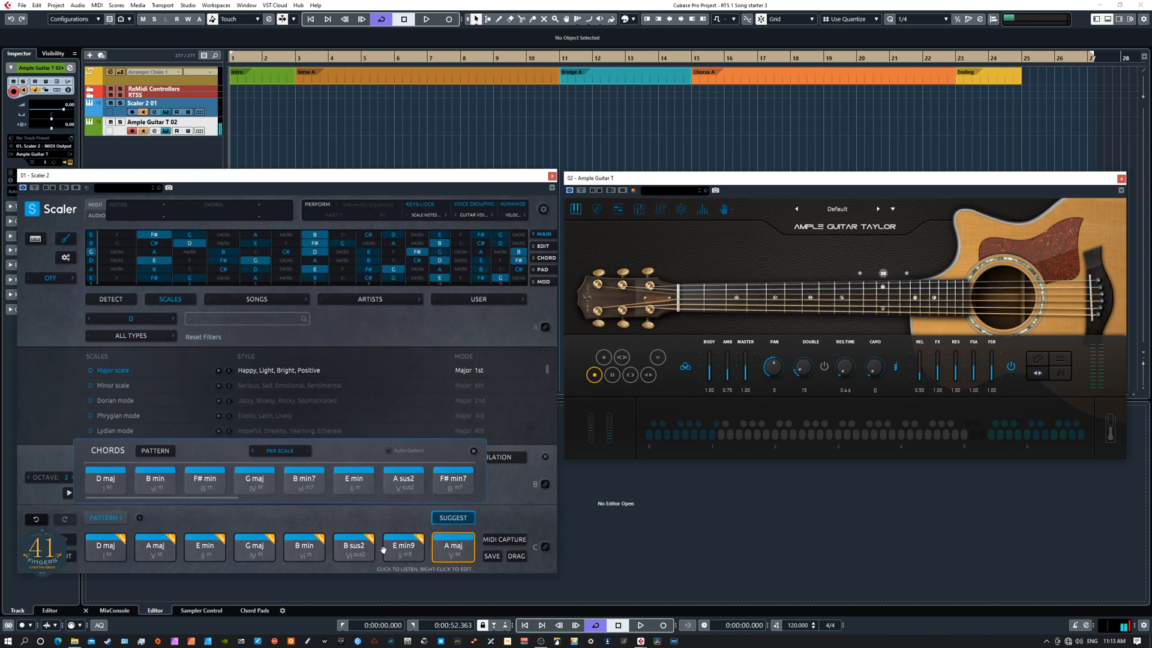
{"action": "left_click", "coordinate": [451, 547]}
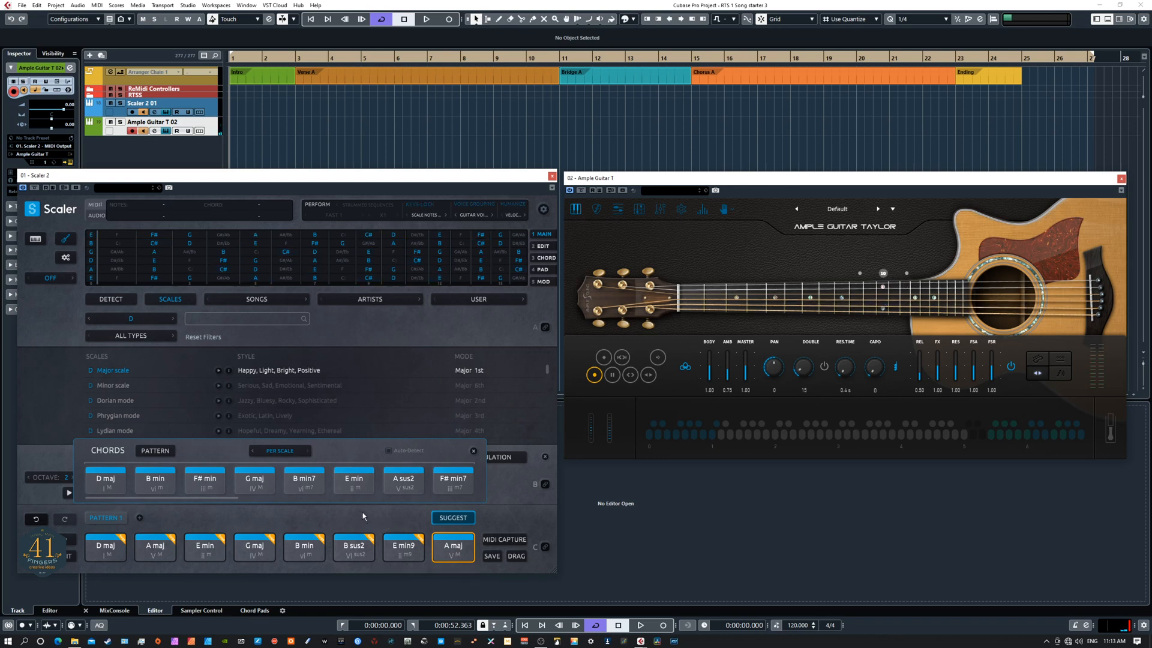
{"action": "left_click", "coordinate": [161, 489]}
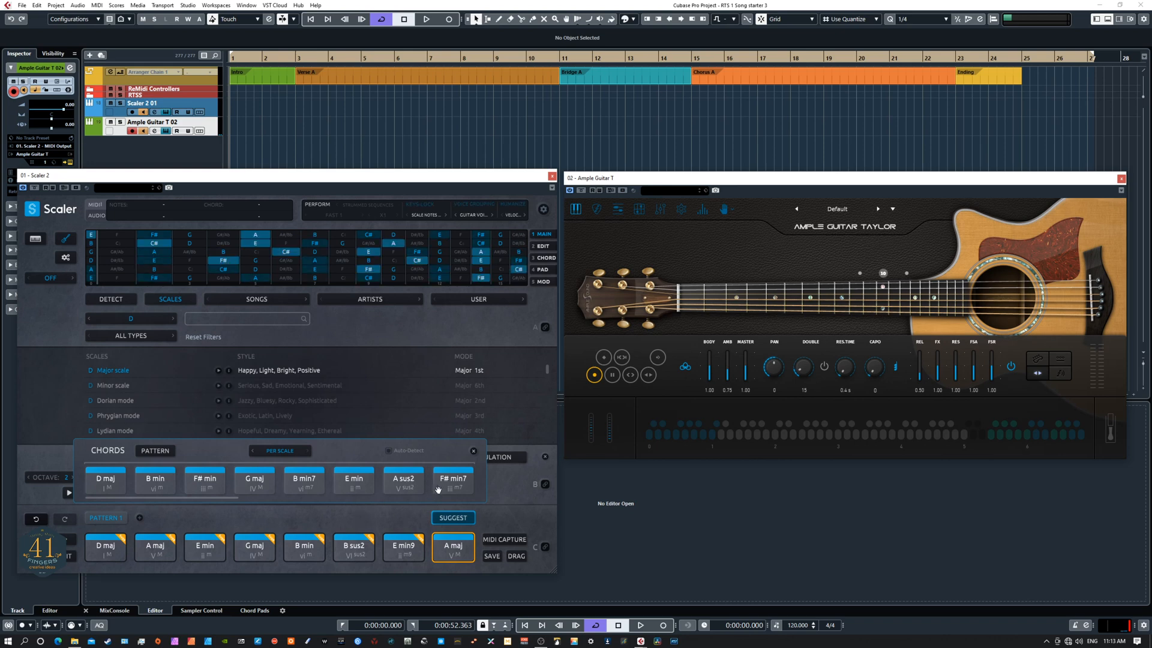
{"action": "left_click", "coordinate": [106, 546]}
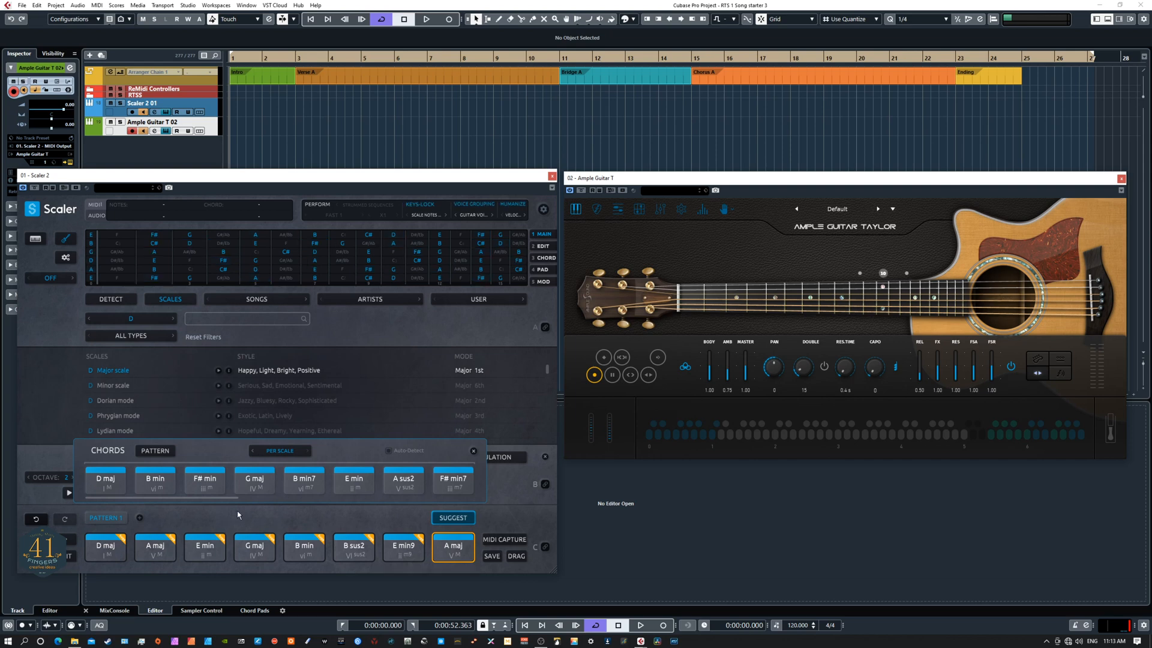
Step: Delete all the chords after D maj from the pattern
{"action": "left_click", "coordinate": [147, 536]}
{"action": "left_click_drag", "start_coordinate": [132, 529], "coordinate": [450, 560]}
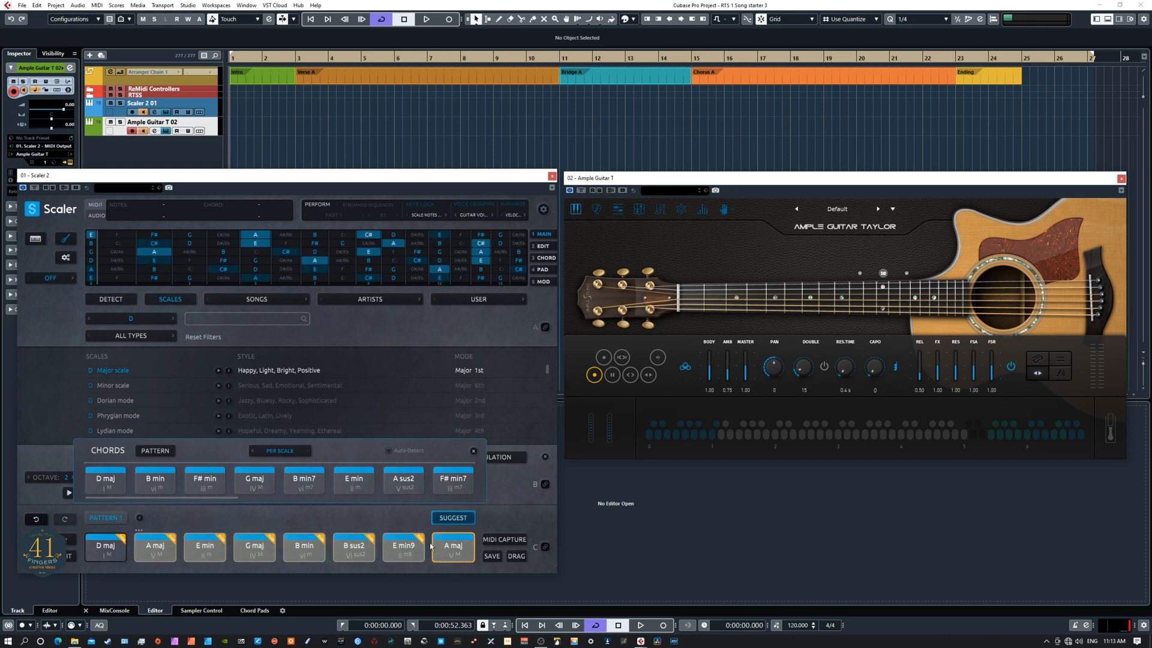
{"action": "key", "text": "Delete"}
Step: Switch the chord suggestions to Tonal and audition them against D maj, from A maj through the out-of-scale E maj and C maj
{"action": "left_click", "coordinate": [288, 452]}
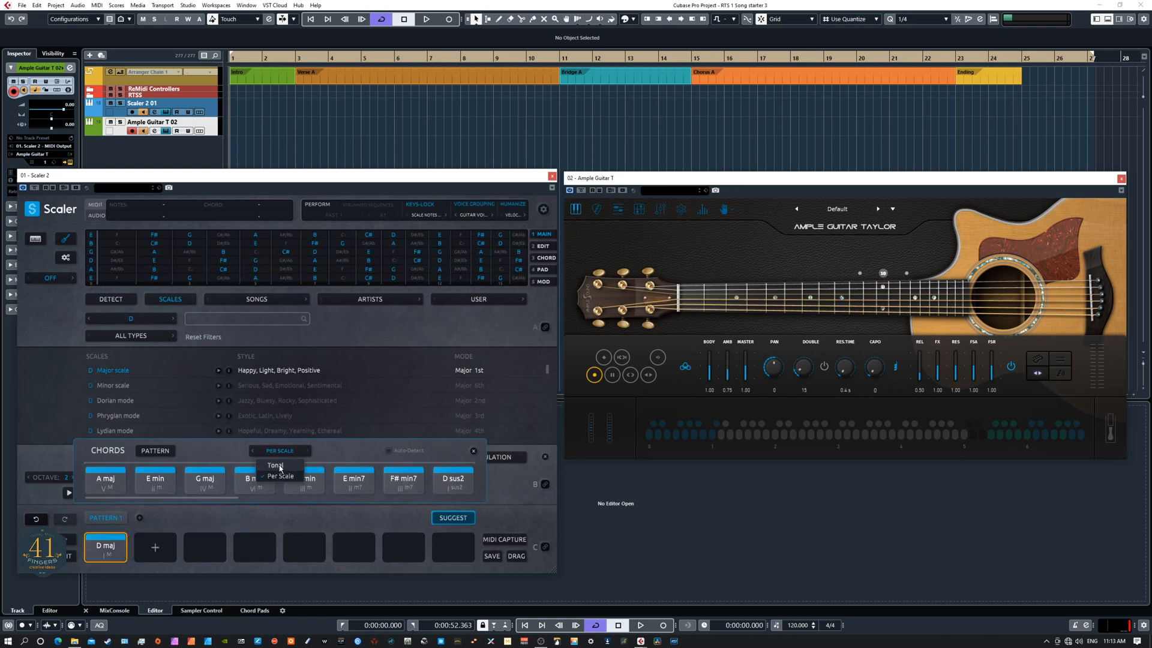
{"action": "left_click", "coordinate": [279, 468]}
{"action": "left_click", "coordinate": [109, 546]}
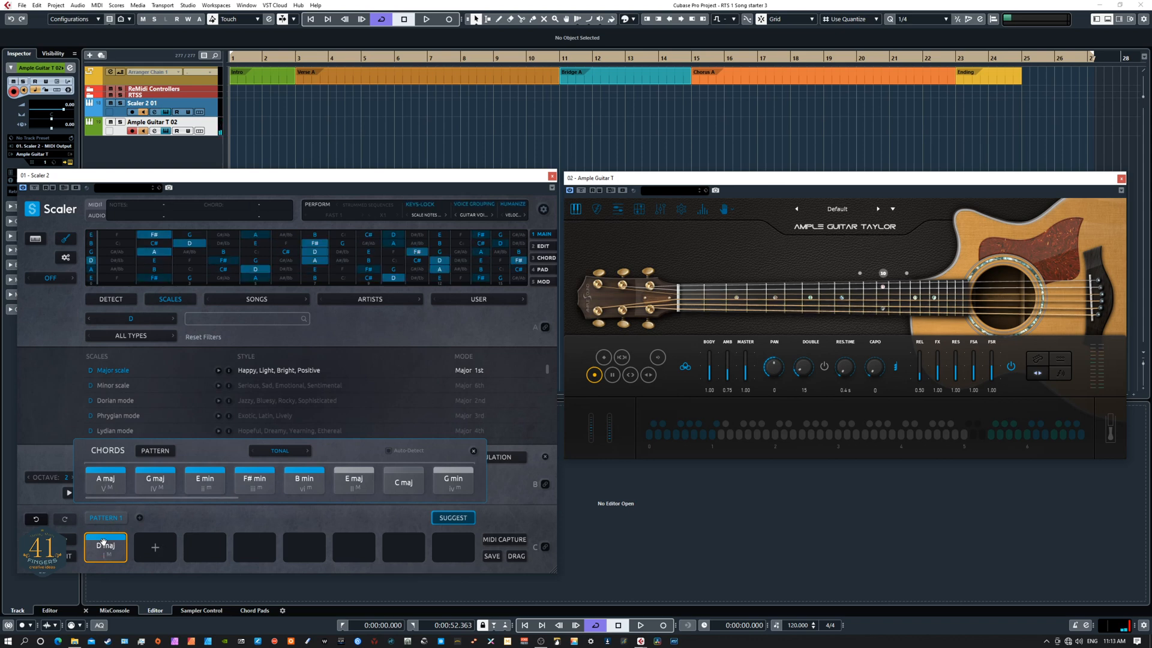
{"action": "left_click", "coordinate": [104, 480]}
{"action": "left_click", "coordinate": [155, 479]}
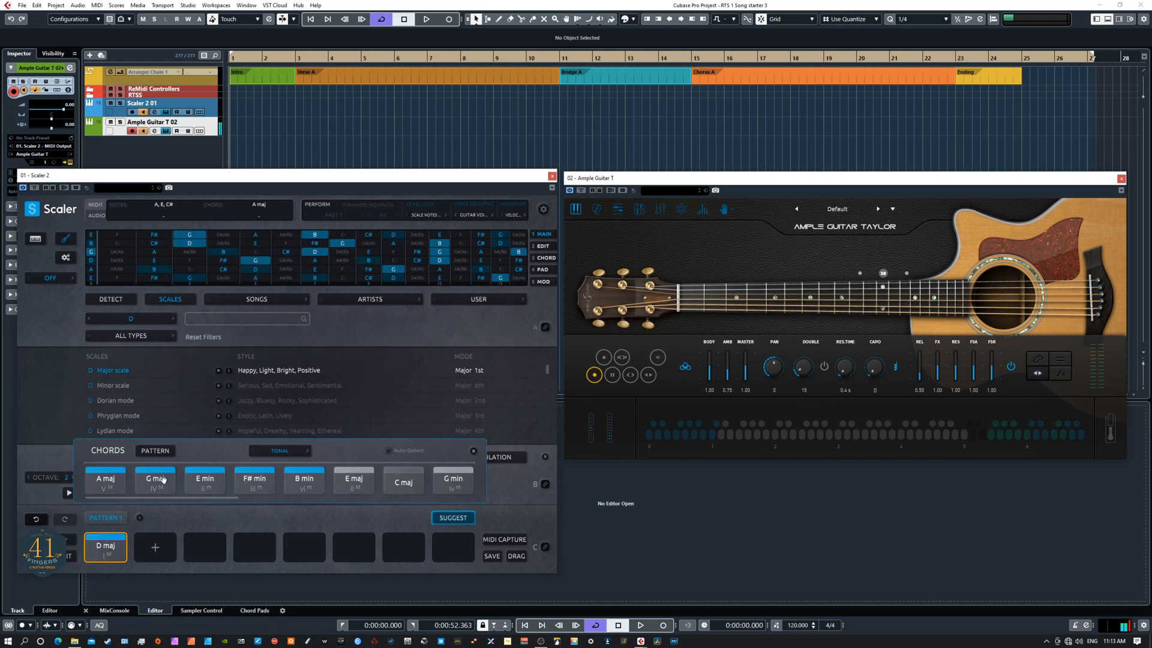
{"action": "left_click", "coordinate": [205, 480]}
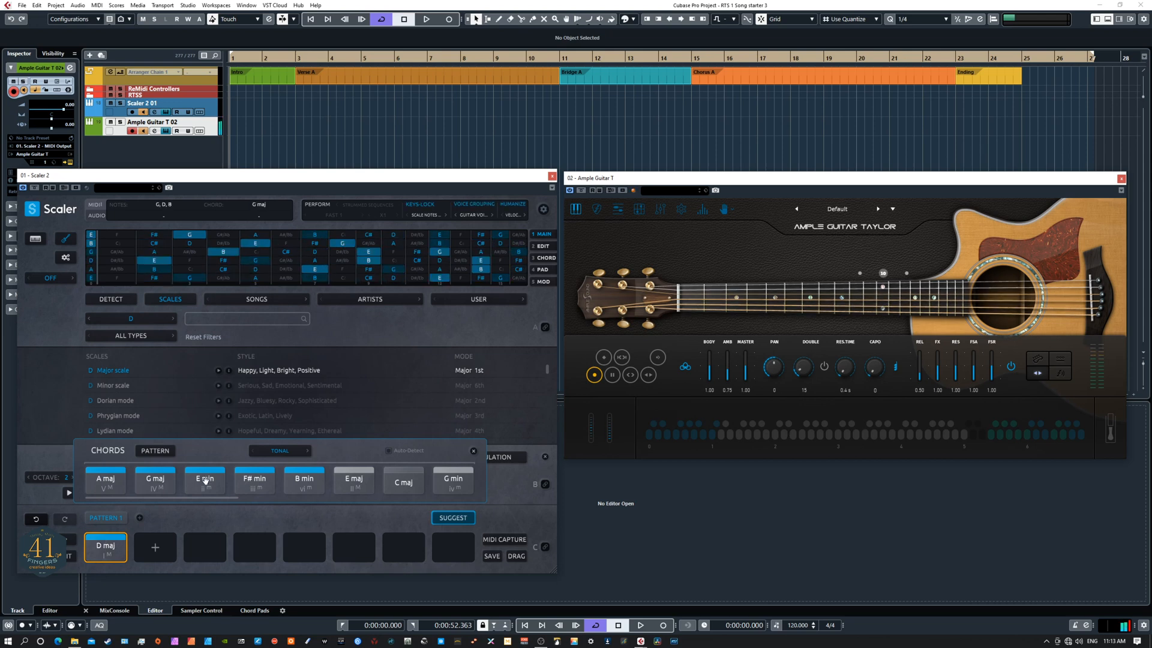
{"action": "left_click", "coordinate": [254, 480]}
{"action": "left_click", "coordinate": [292, 478]}
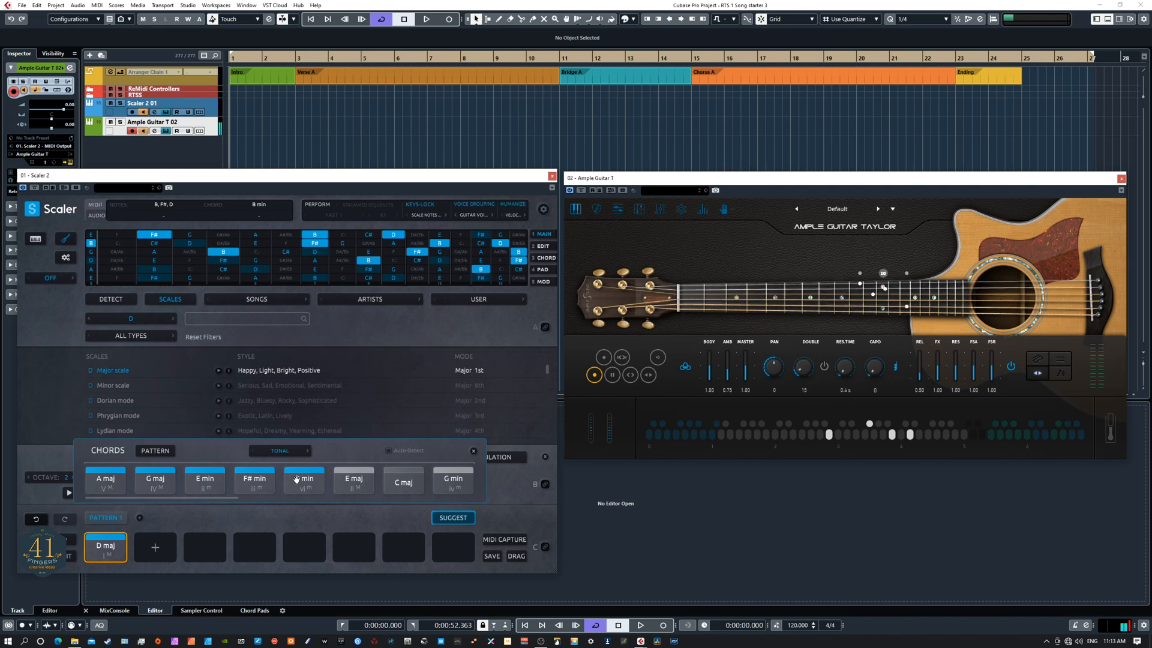
{"action": "left_click", "coordinate": [350, 478]}
{"action": "left_click", "coordinate": [413, 482]}
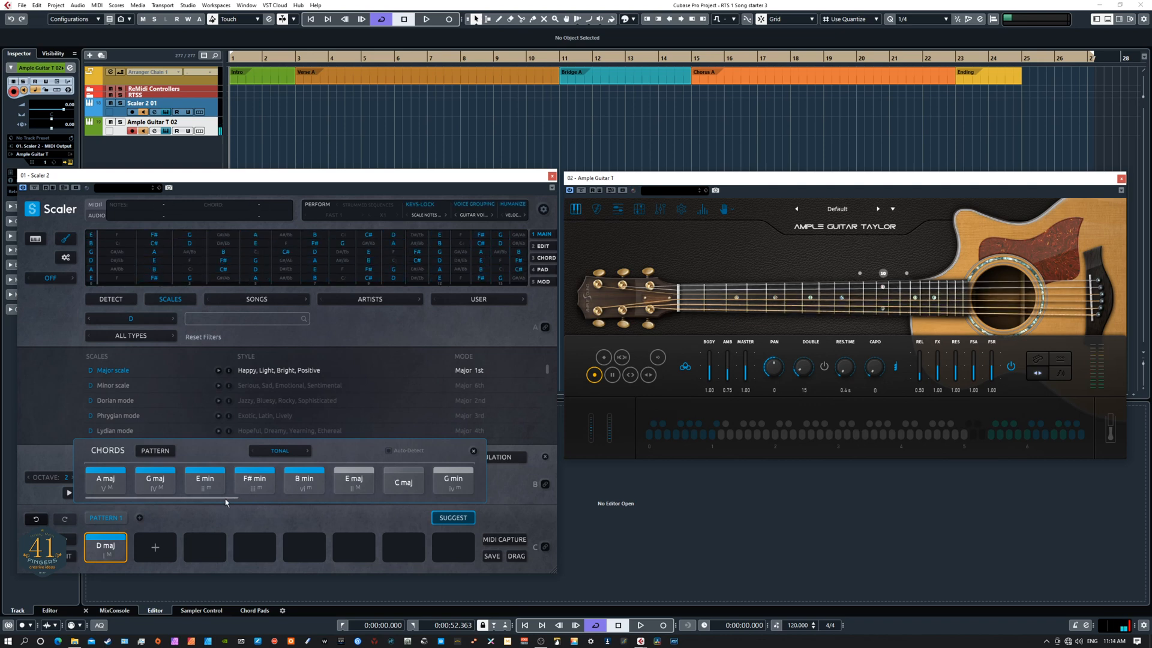
Step: Audition further tonal suggestions, including F maj, F# min7 and C# min
{"action": "left_click_drag", "start_coordinate": [219, 499], "coordinate": [319, 500]}
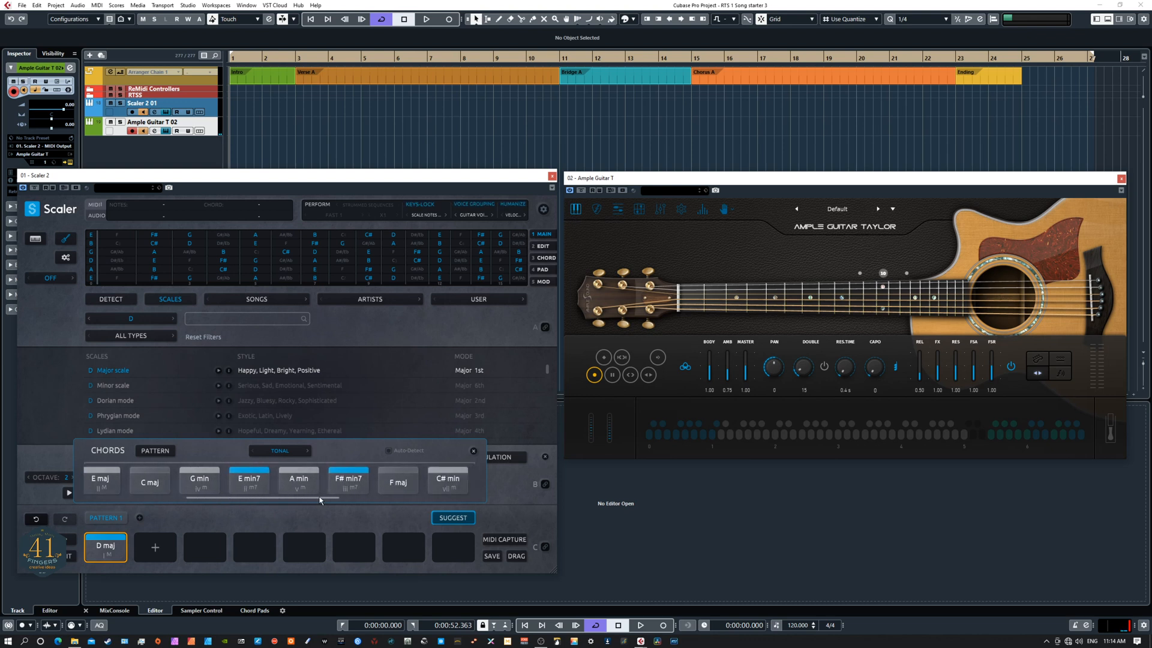
{"action": "left_click", "coordinate": [430, 480]}
{"action": "left_click", "coordinate": [414, 482]}
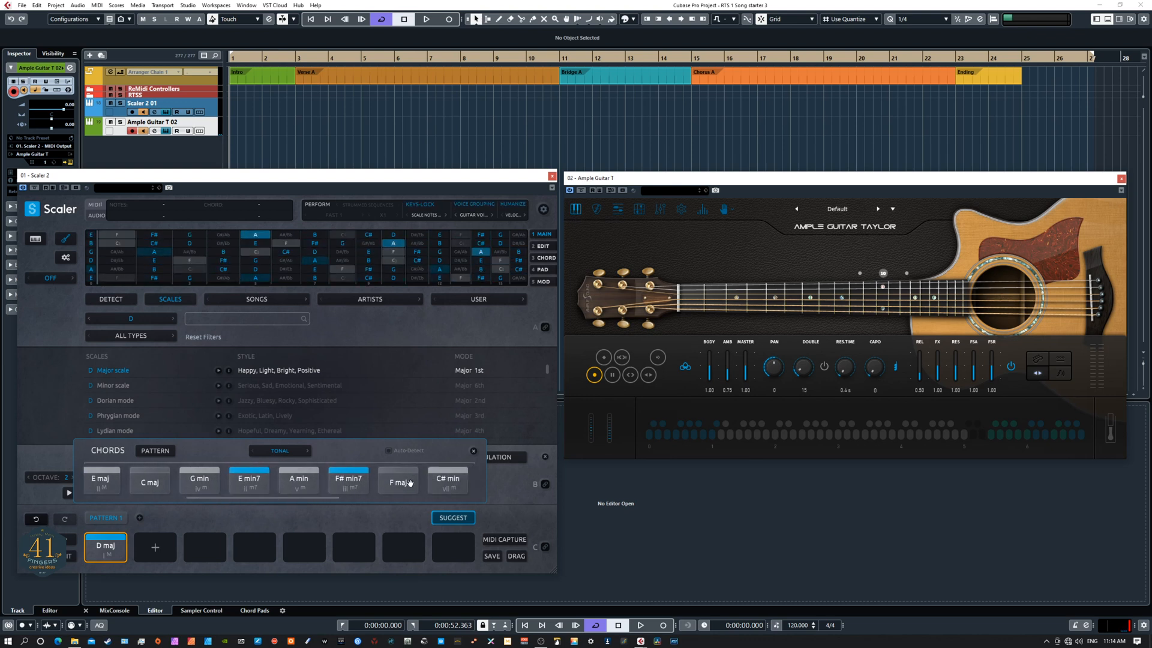
{"action": "left_click", "coordinate": [355, 486]}
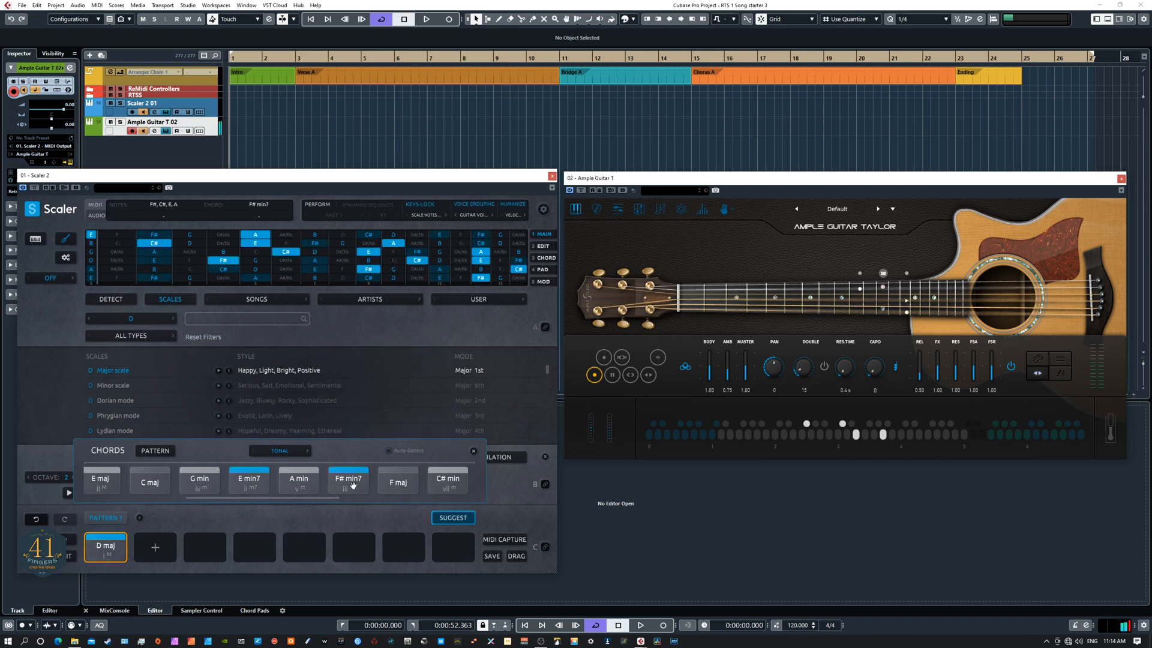
{"action": "left_click", "coordinate": [437, 481]}
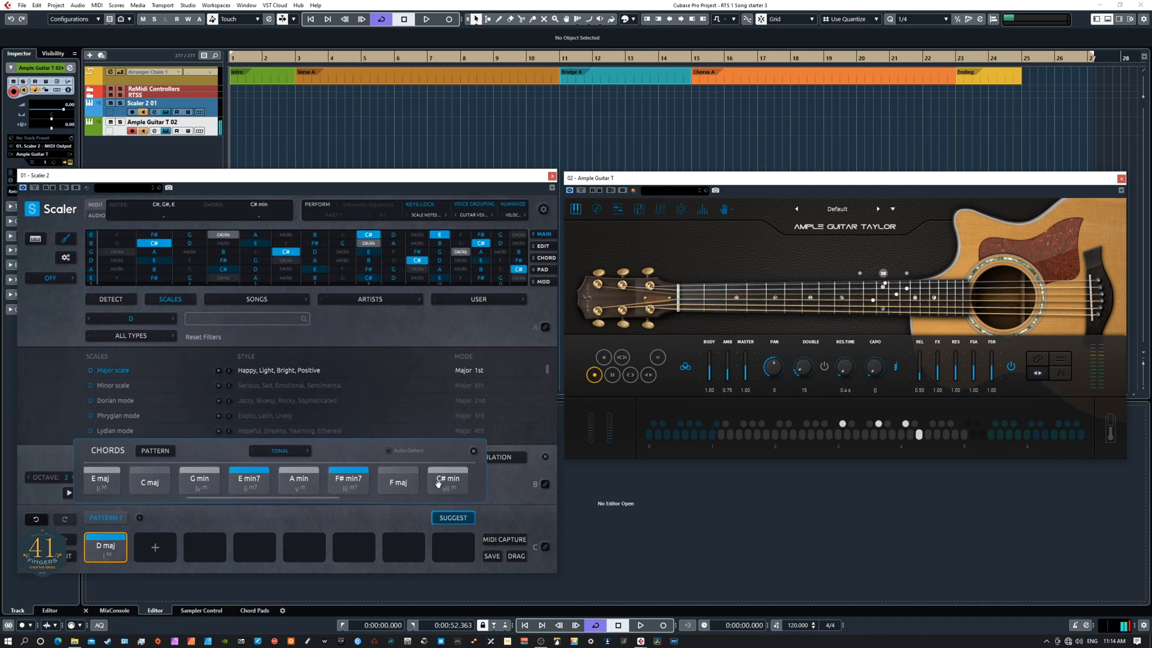
{"action": "mouse_move", "coordinate": [330, 496]}
{"action": "left_mouse_down"}
{"action": "mouse_move", "coordinate": [432, 498]}
{"action": "mouse_move", "coordinate": [327, 503]}
{"action": "left_mouse_up"}
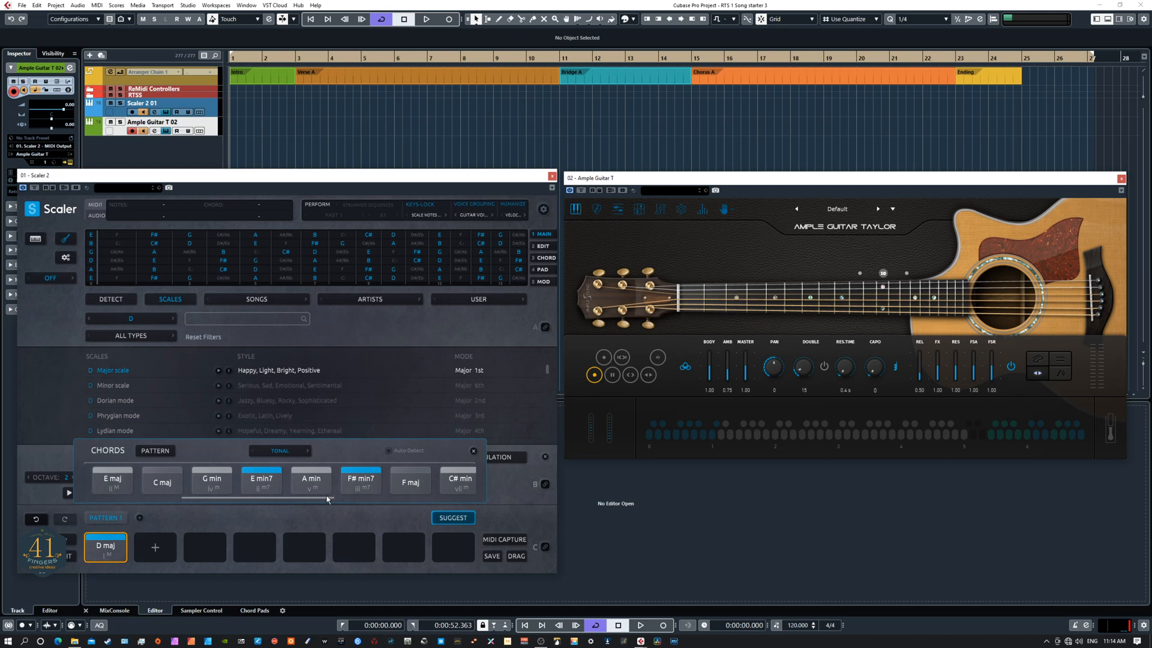
{"action": "left_click_drag", "start_coordinate": [218, 501], "coordinate": [301, 502]}
{"action": "left_click", "coordinate": [298, 483]}
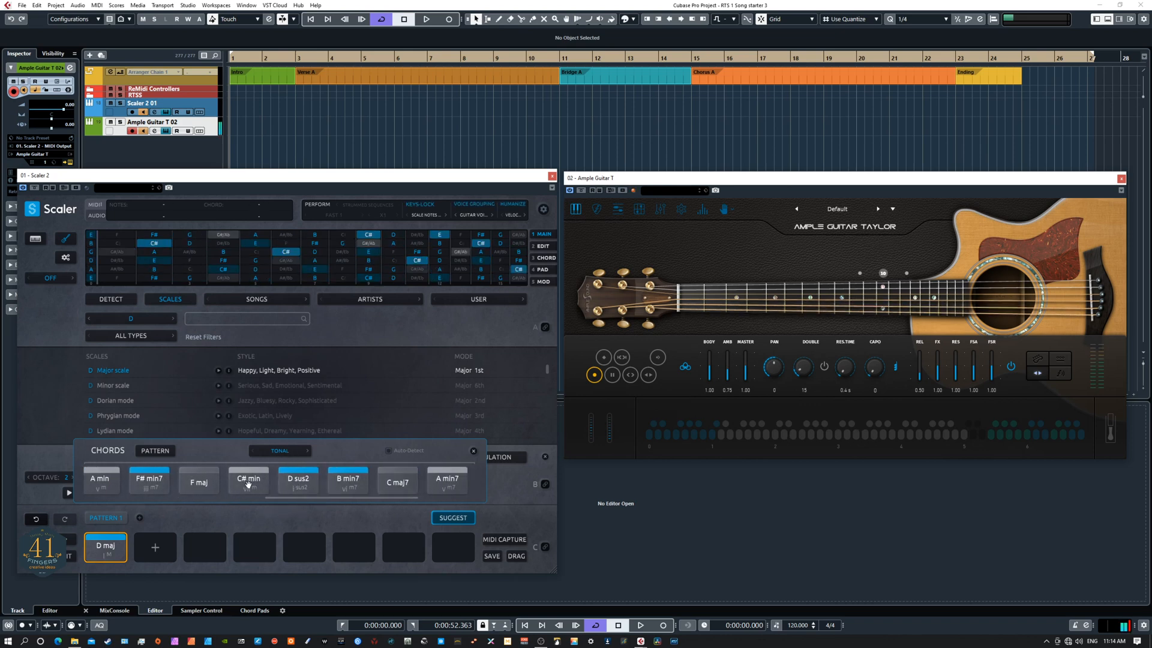
{"action": "left_click", "coordinate": [200, 484]}
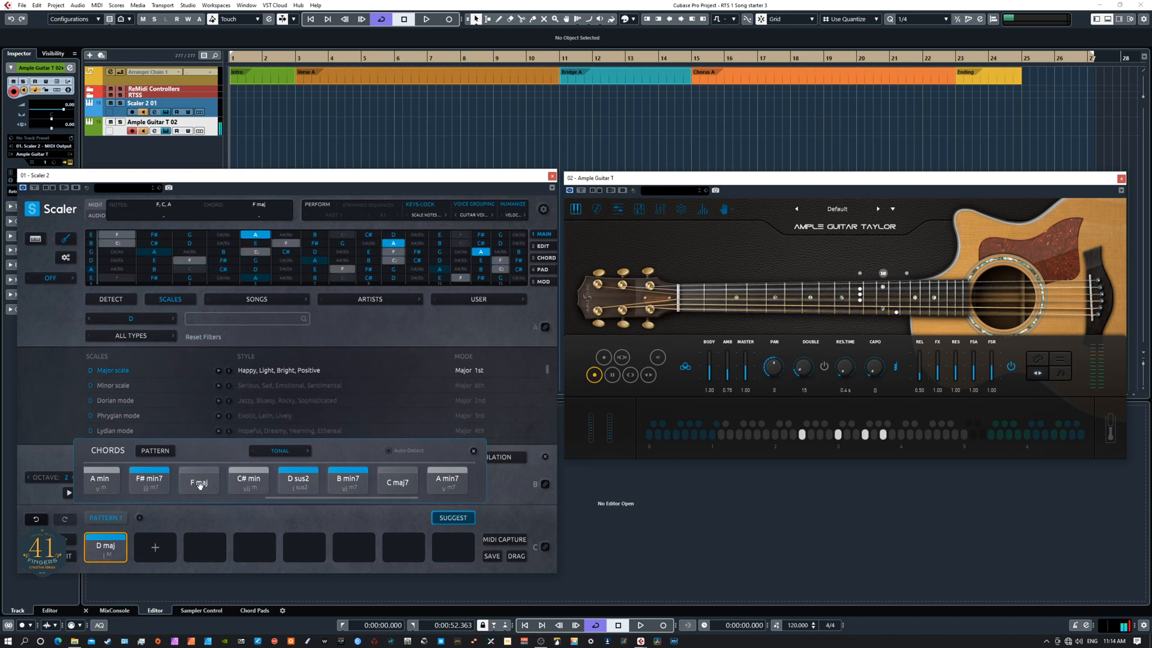
{"action": "left_click", "coordinate": [390, 484]}
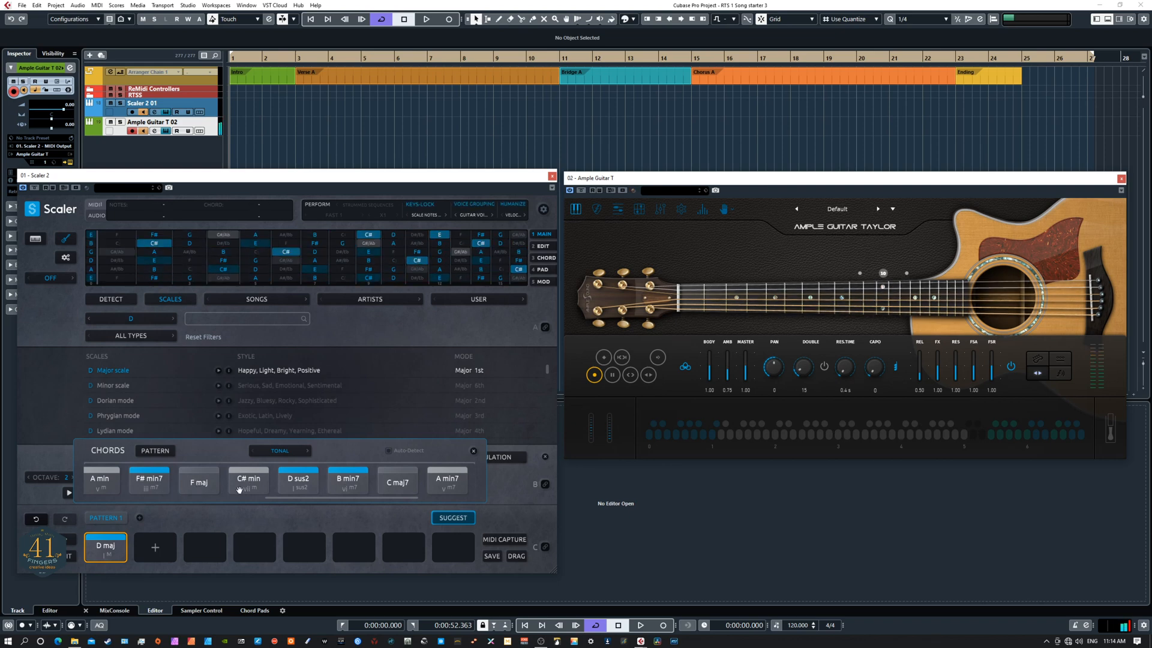
Step: Set the suggestions to Per Scale and add A maj, E min, G maj and B min together after D maj in the pattern
{"action": "left_click", "coordinate": [279, 452]}
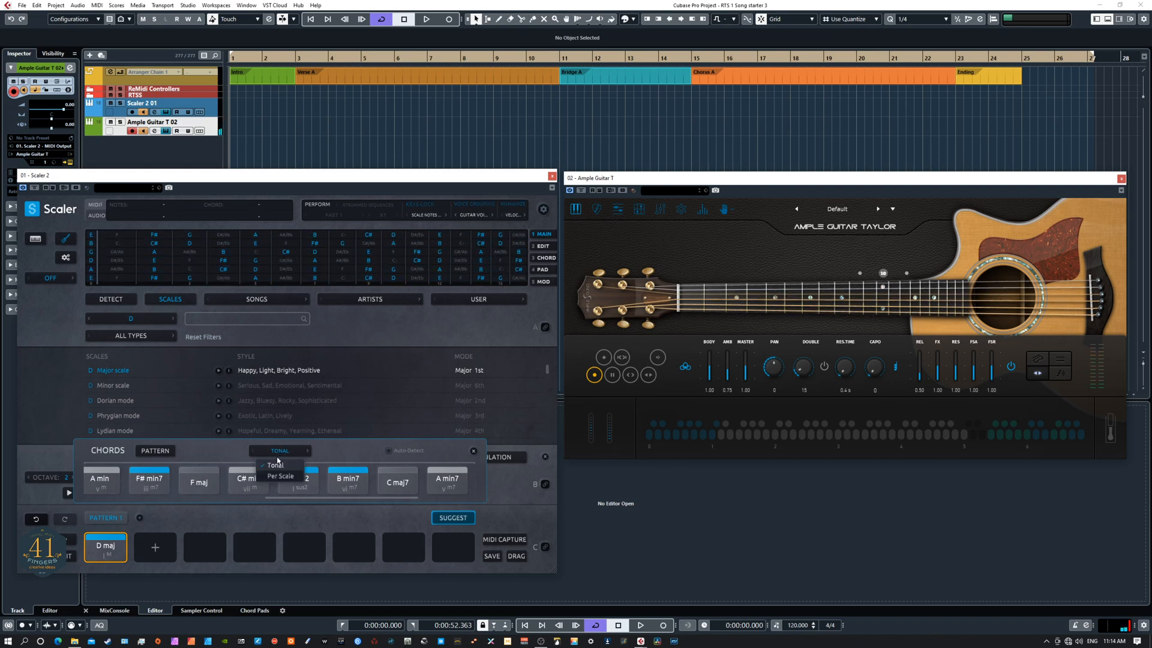
{"action": "left_click", "coordinate": [280, 476]}
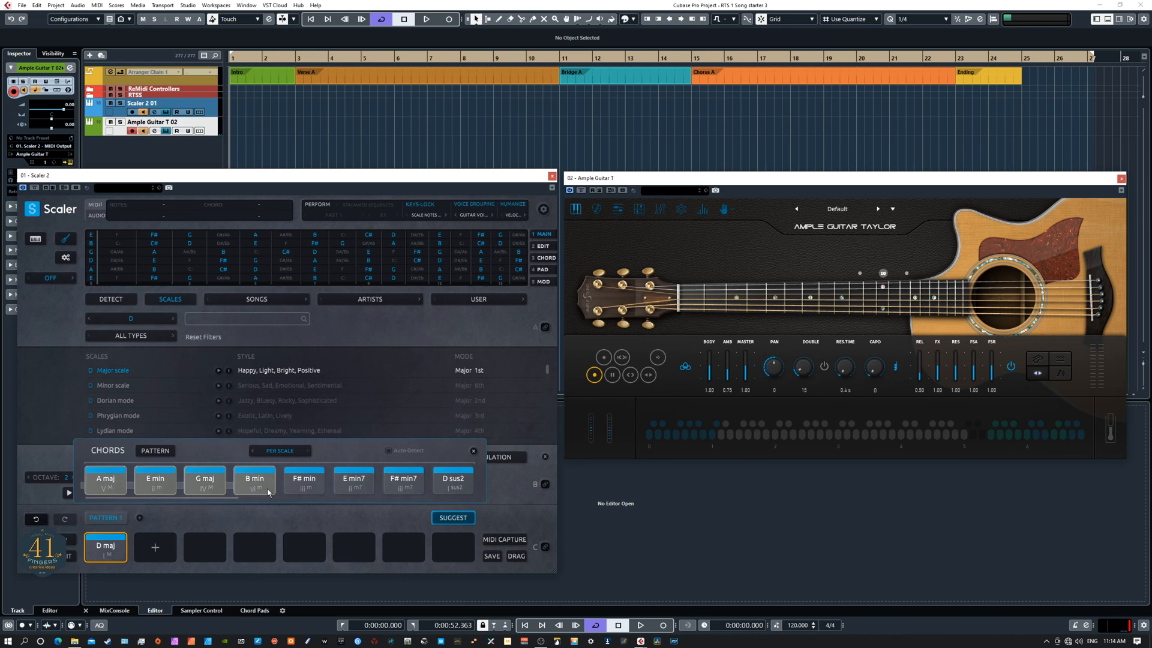
{"action": "left_click", "coordinate": [115, 481]}
{"action": "left_click_drag", "start_coordinate": [115, 484], "coordinate": [157, 547]}
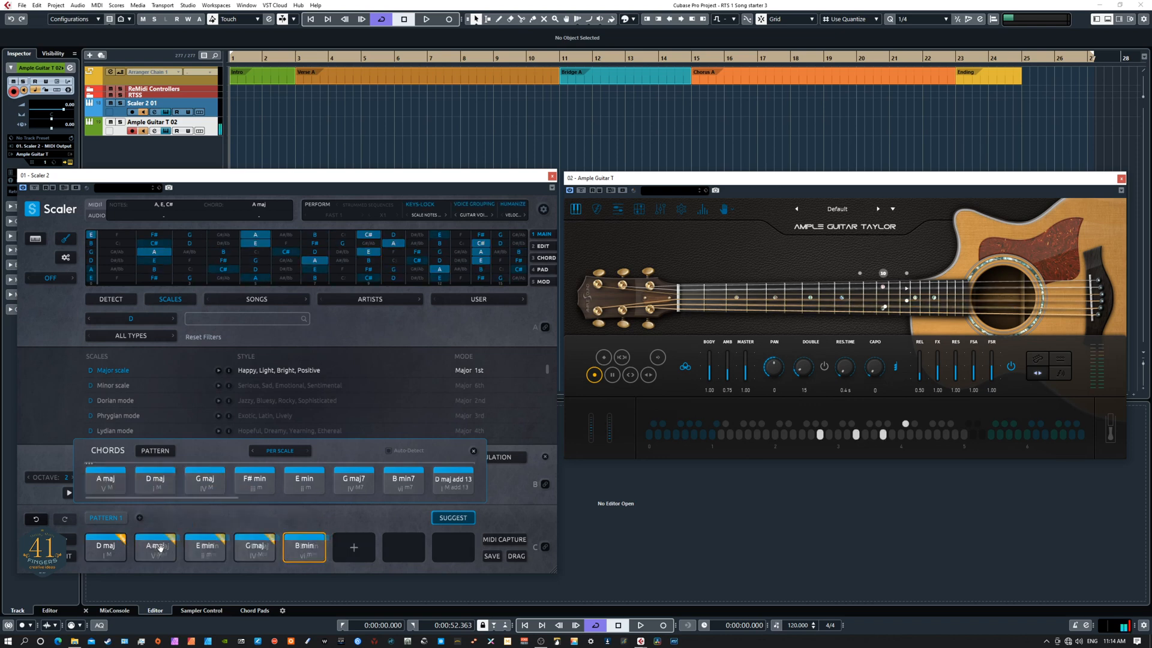
Step: Switch the chord suggestions to Tonal, base them on D maj in the pattern, and audition suggestions such as G min and E min7
{"action": "left_click", "coordinate": [277, 453]}
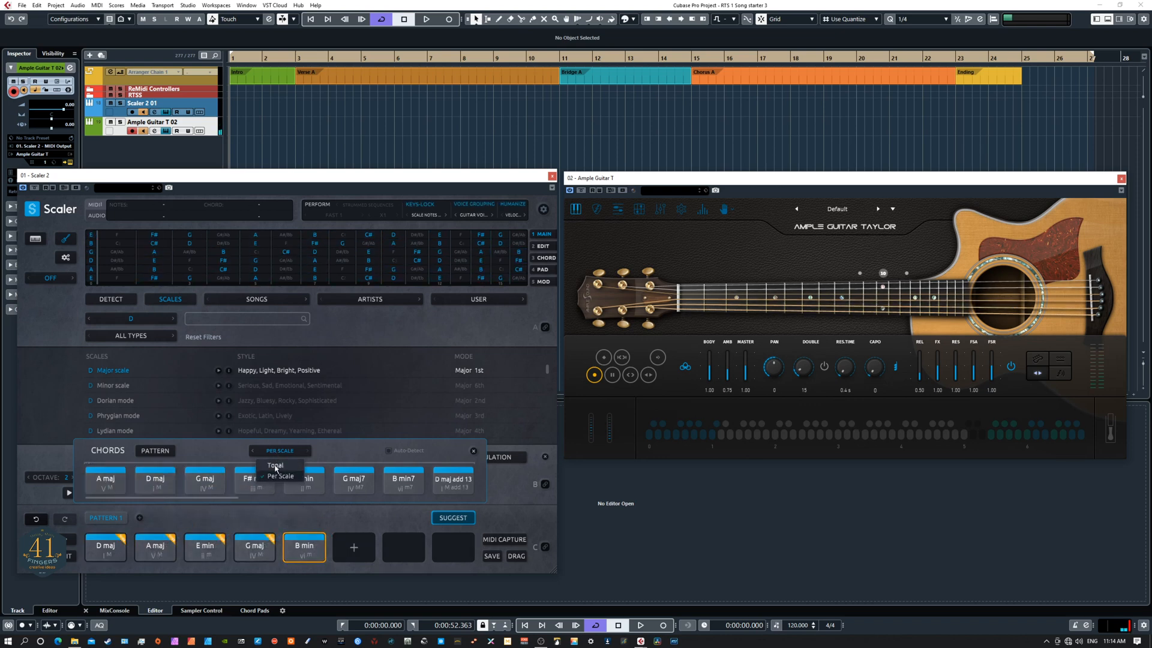
{"action": "left_click", "coordinate": [275, 466]}
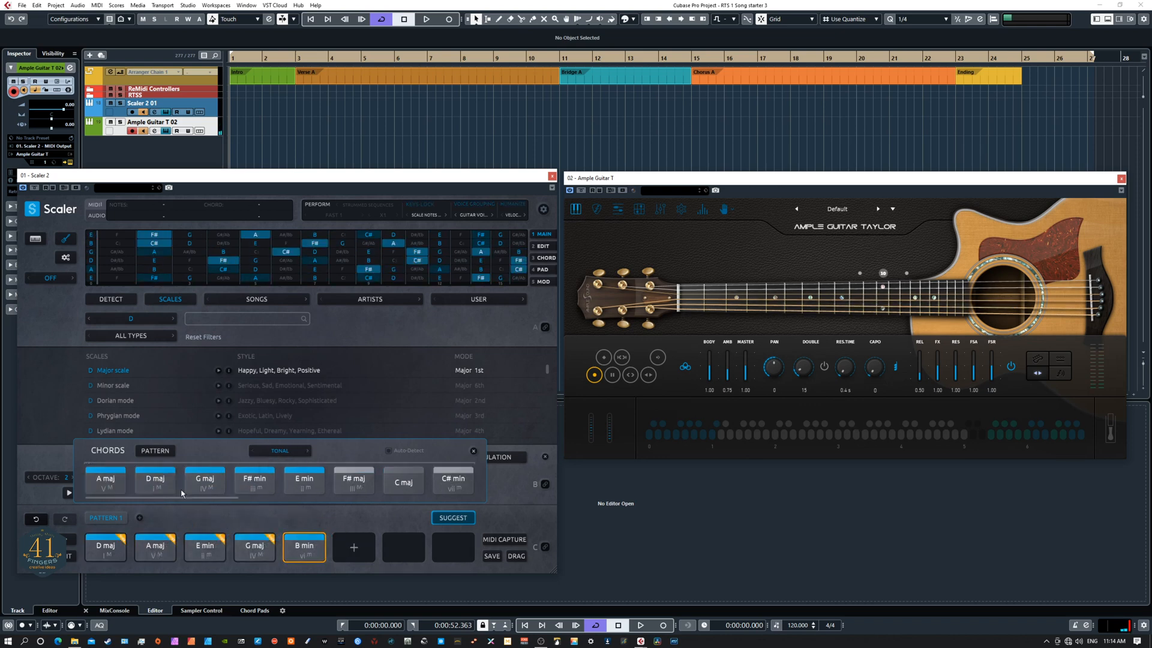
{"action": "left_click", "coordinate": [122, 539]}
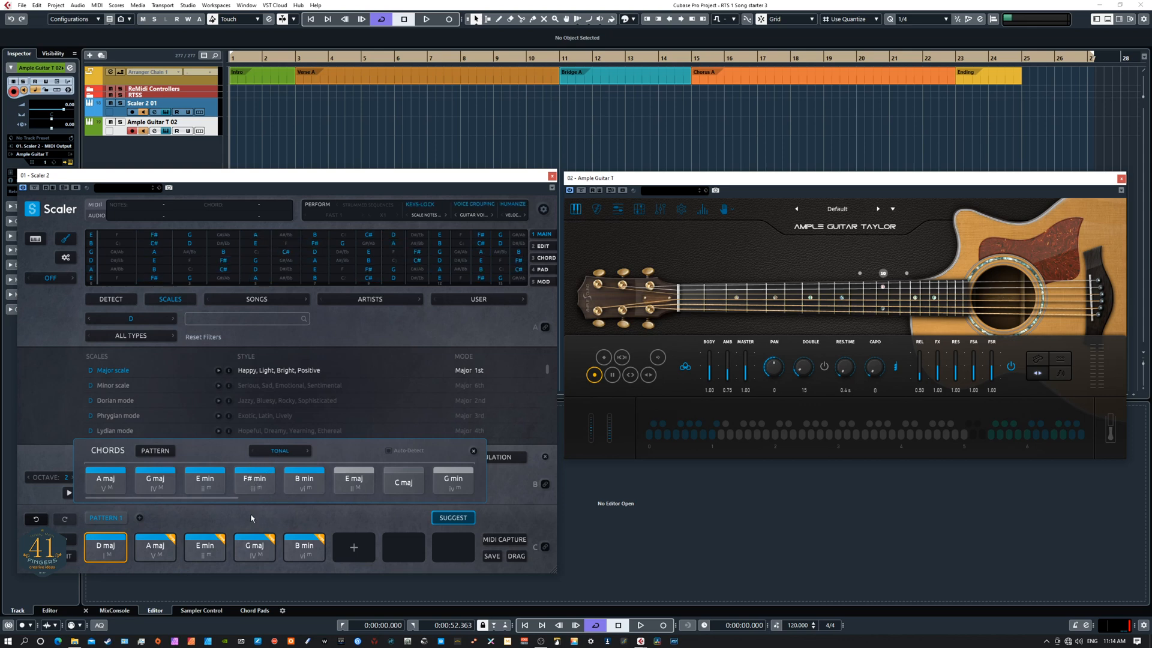
{"action": "left_click_drag", "start_coordinate": [228, 496], "coordinate": [320, 504]}
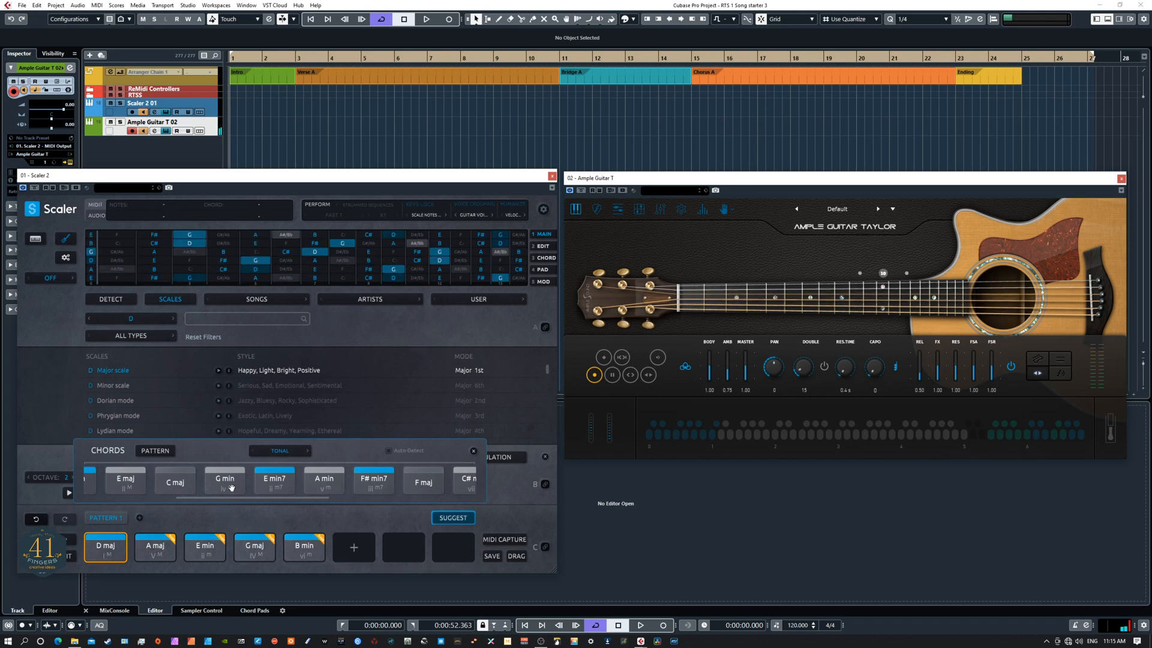
{"action": "left_click", "coordinate": [283, 485]}
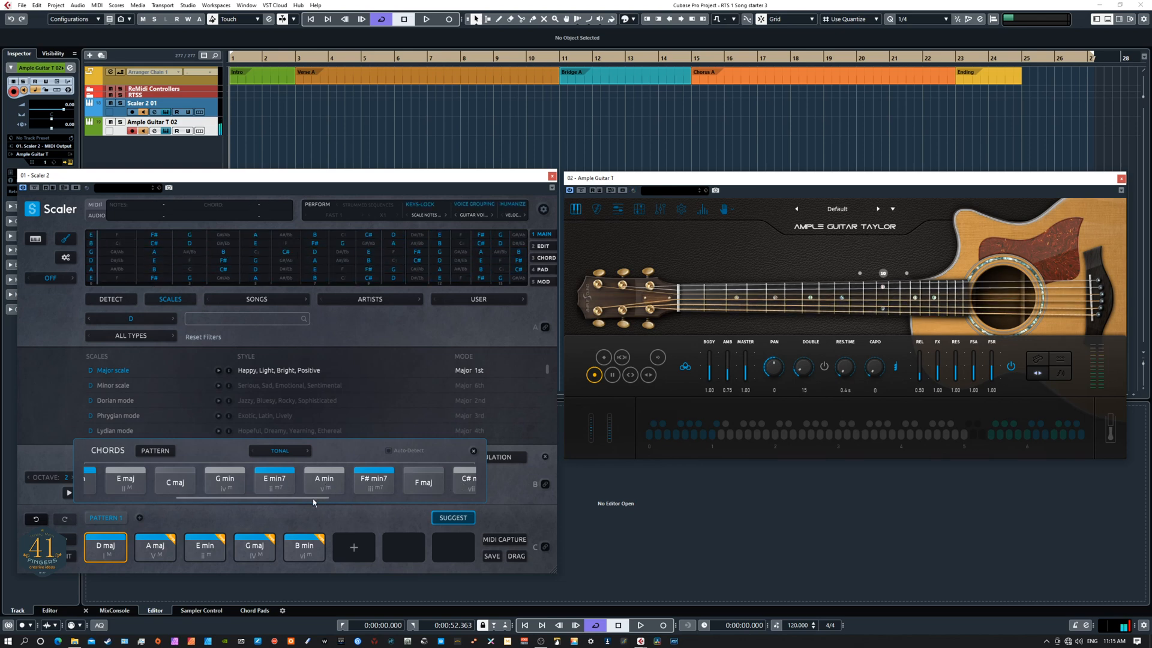
Step: Audition the further tonal suggestions for D maj, including C maj add 9, G maj7 and F maj
{"action": "left_click_drag", "start_coordinate": [310, 499], "coordinate": [431, 497]}
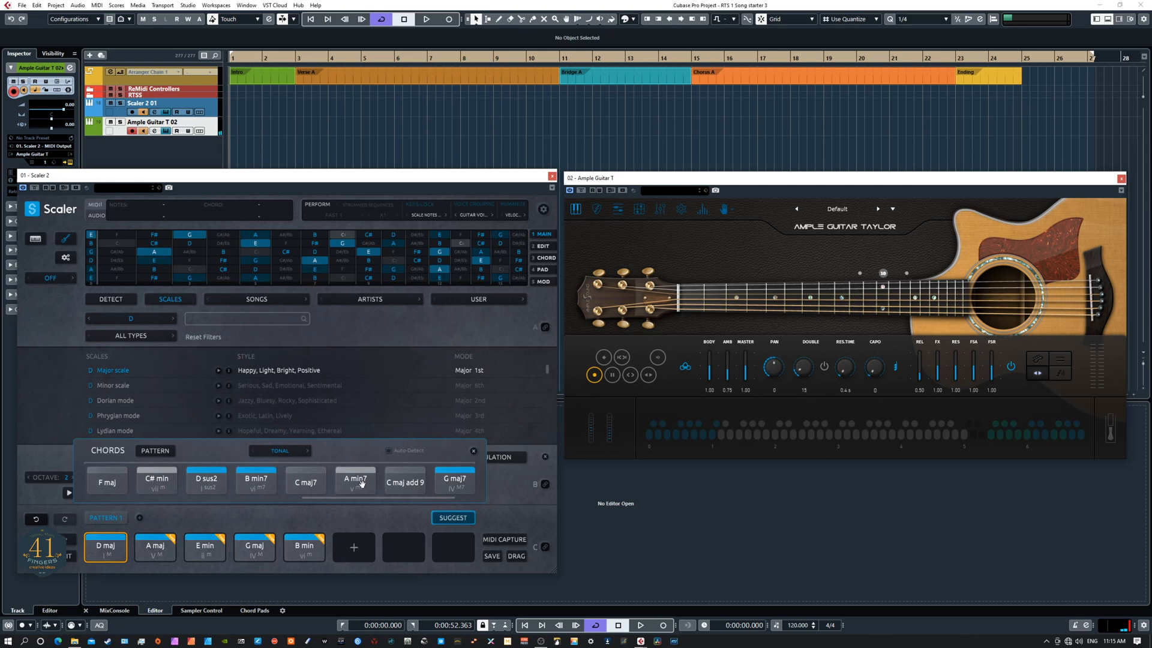
{"action": "left_click", "coordinate": [399, 482]}
{"action": "left_click", "coordinate": [452, 480]}
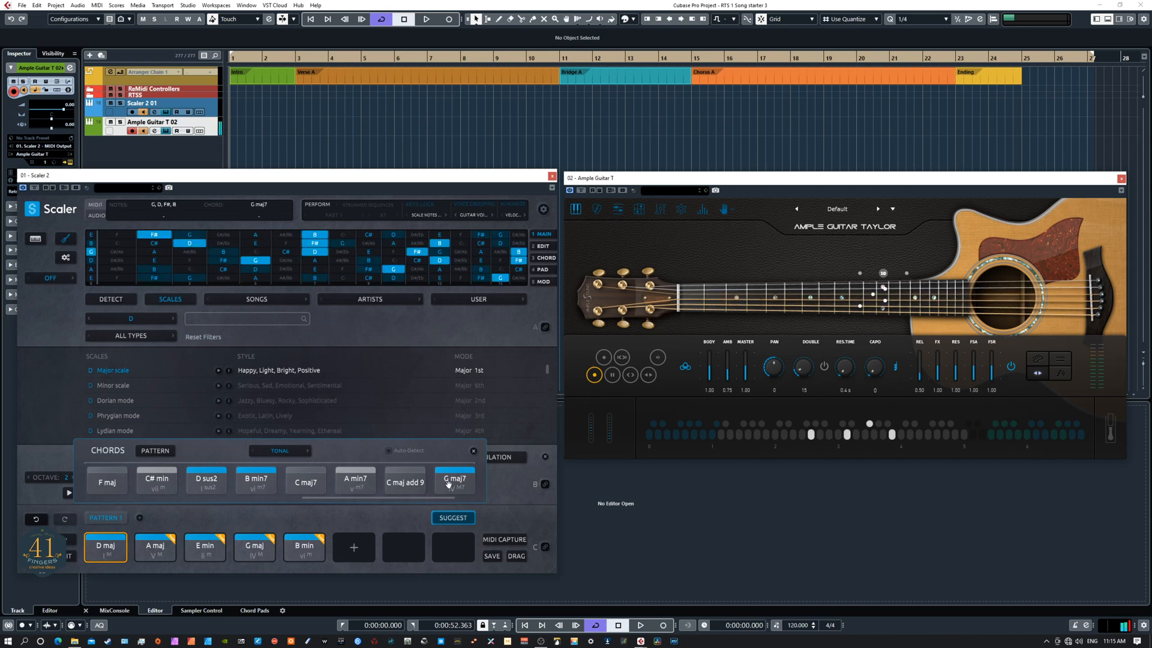
{"action": "left_click", "coordinate": [119, 483]}
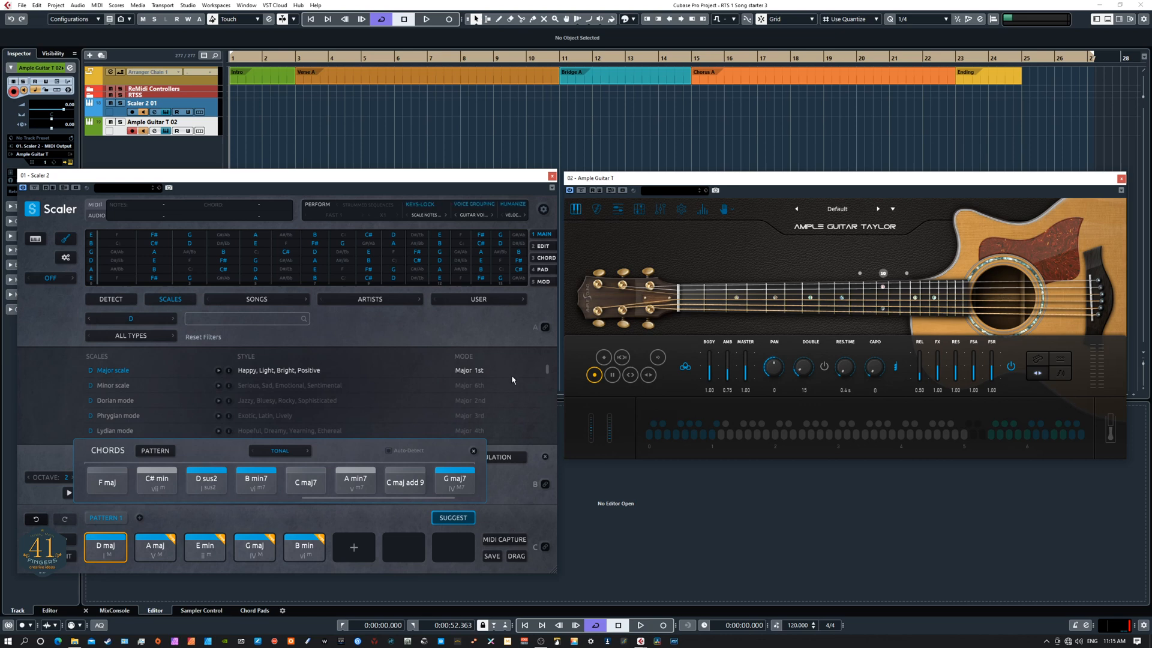
Step: Set the voice grouping to Drop 2 Voicing and play the chord progression through the guitar
{"action": "left_click", "coordinate": [478, 207]}
{"action": "left_click", "coordinate": [468, 215]}
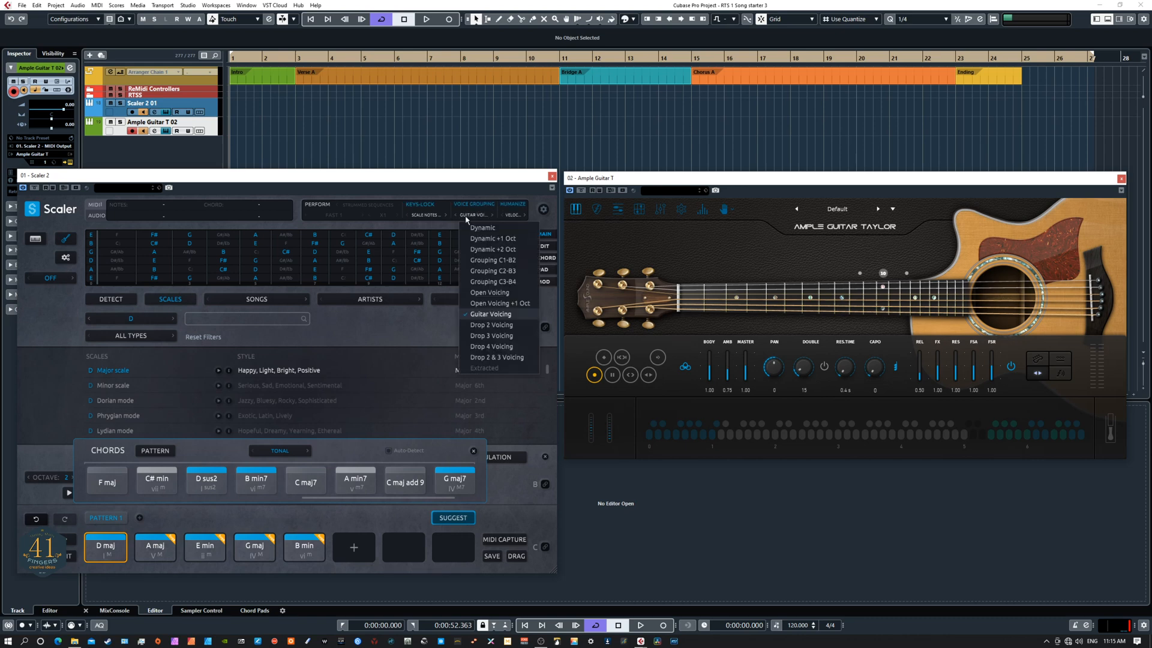
{"action": "left_click", "coordinate": [478, 326]}
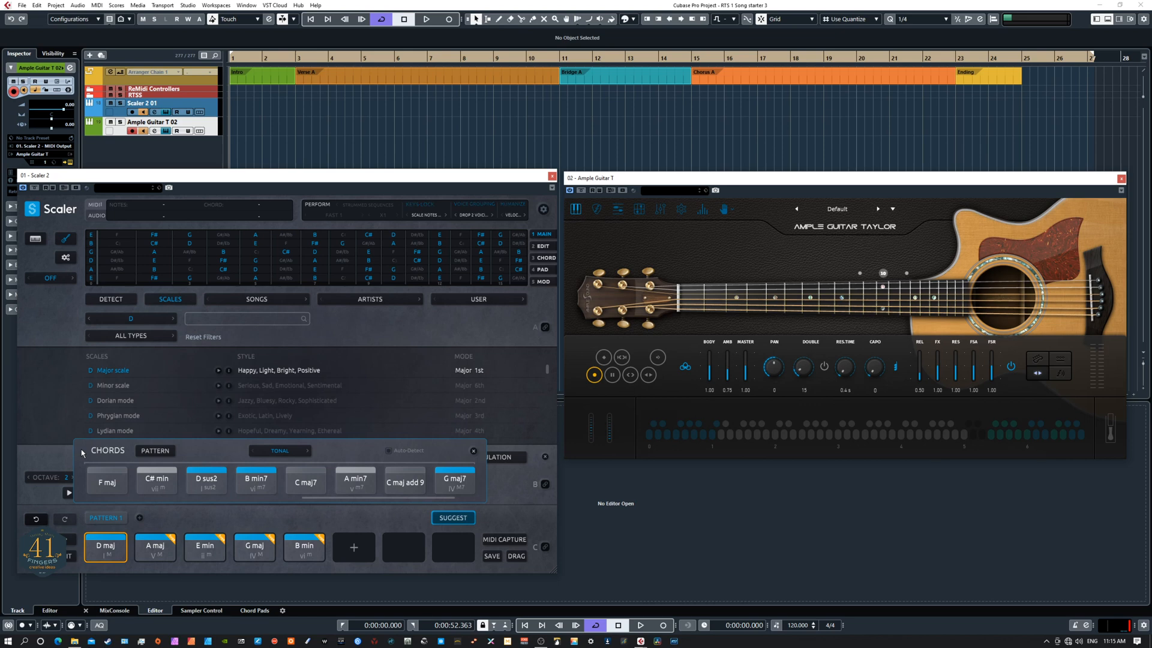
{"action": "left_click", "coordinate": [66, 543]}
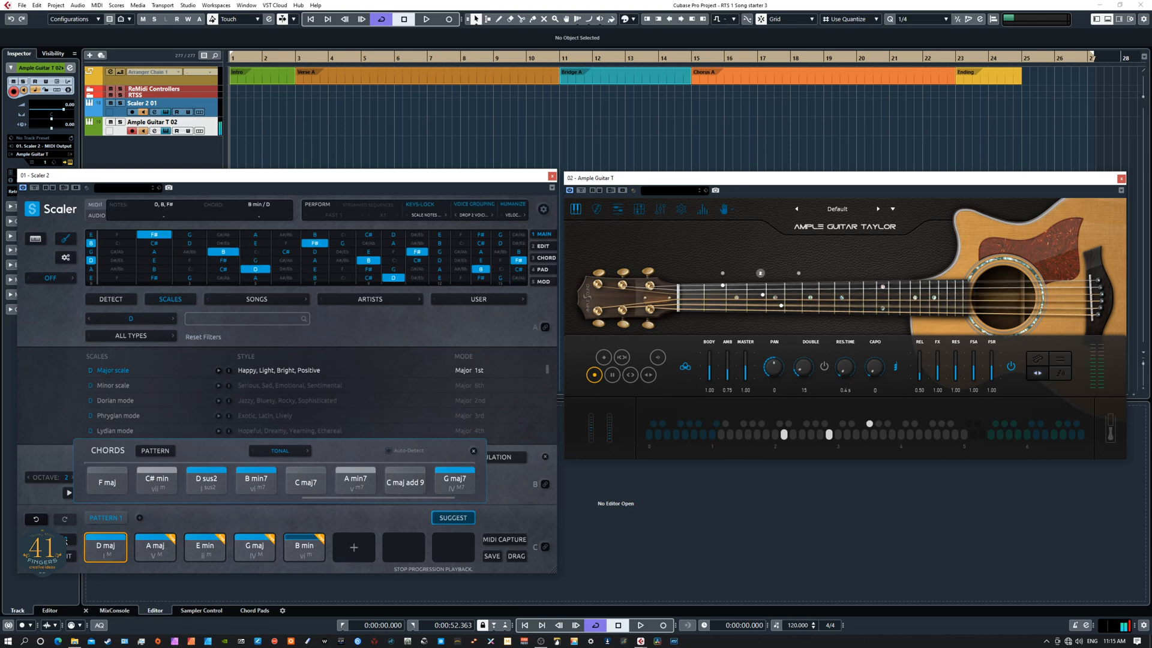
Step: Change the voice grouping to Drop 3 Voicing and play the progression for comparison
{"action": "left_click", "coordinate": [474, 216]}
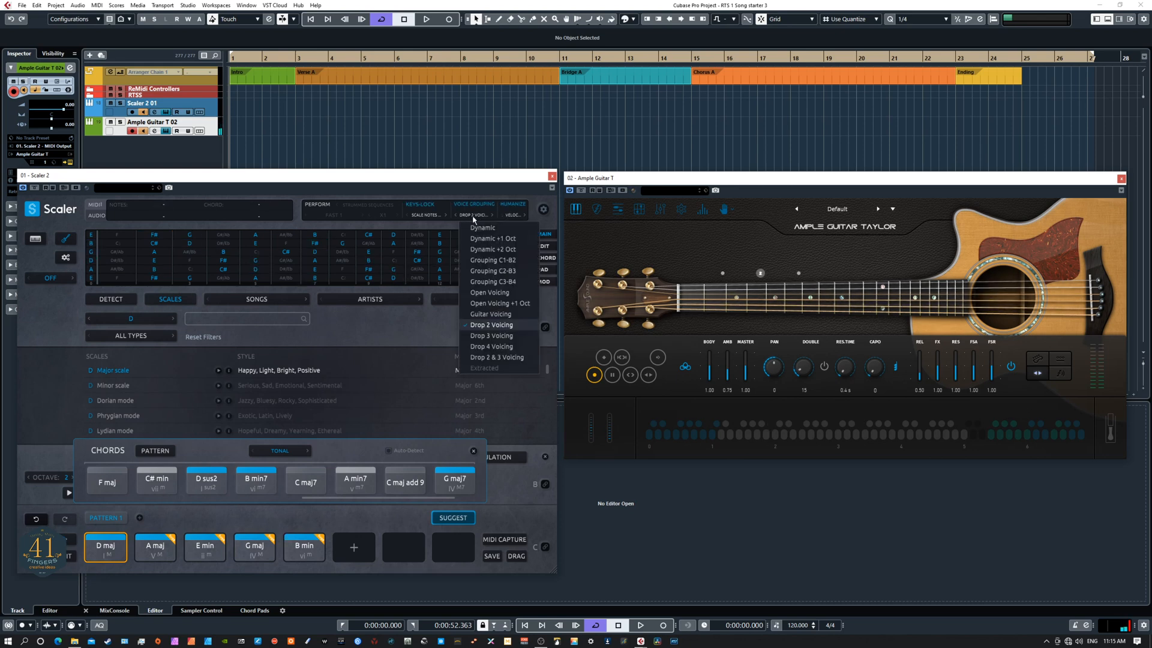
{"action": "left_click", "coordinate": [479, 340]}
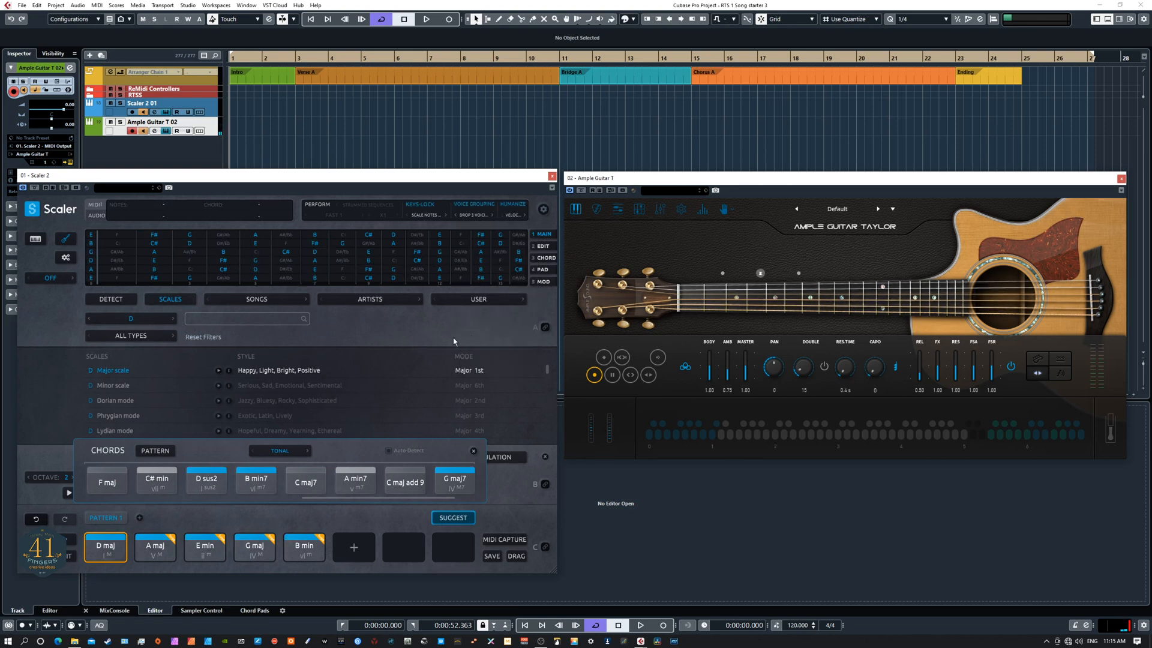
{"action": "left_click", "coordinate": [65, 539]}
Step: Try raising the guitar's capo with the progression playback, and return the capo to 0
{"action": "left_click_drag", "start_coordinate": [873, 369], "coordinate": [871, 361]}
{"action": "left_click", "coordinate": [69, 540]}
{"action": "left_click_drag", "start_coordinate": [873, 367], "coordinate": [875, 403]}
Step: Set the voice grouping back to Guitar Voicing
{"action": "left_click", "coordinate": [465, 207]}
{"action": "left_click", "coordinate": [473, 214]}
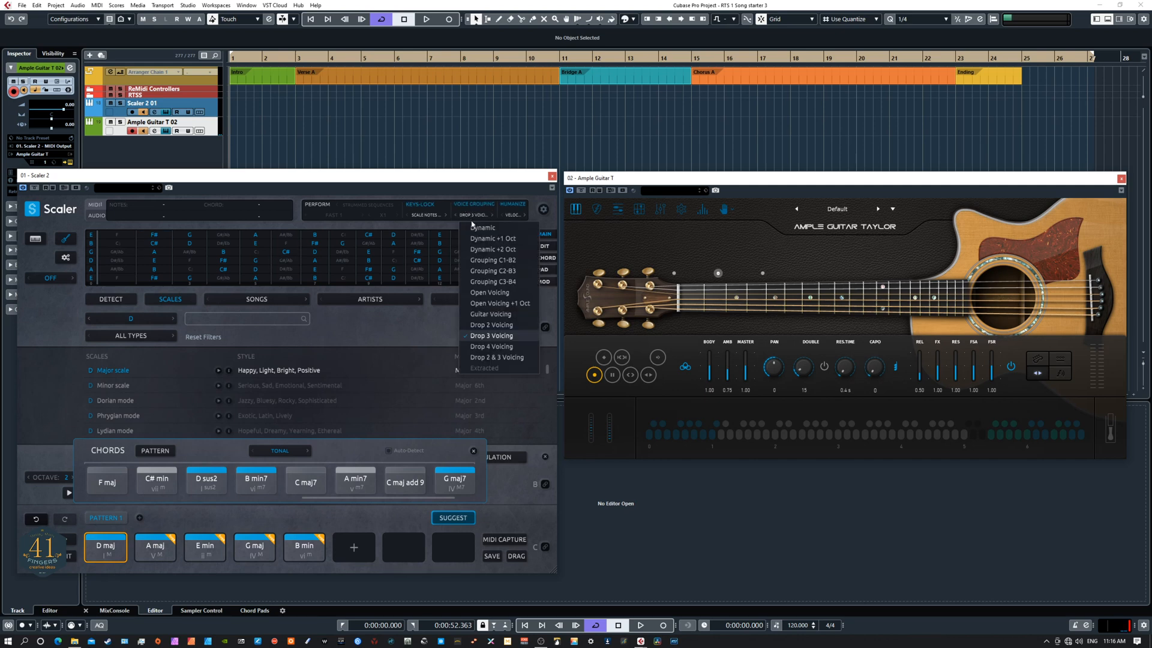
{"action": "left_click", "coordinate": [487, 314]}
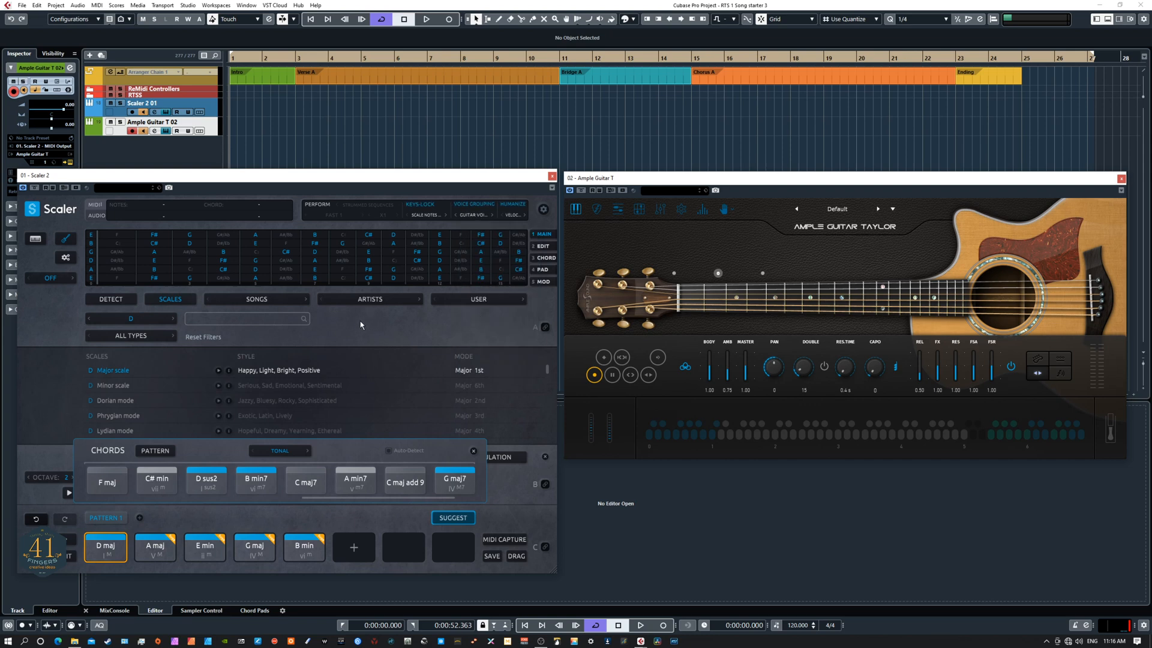